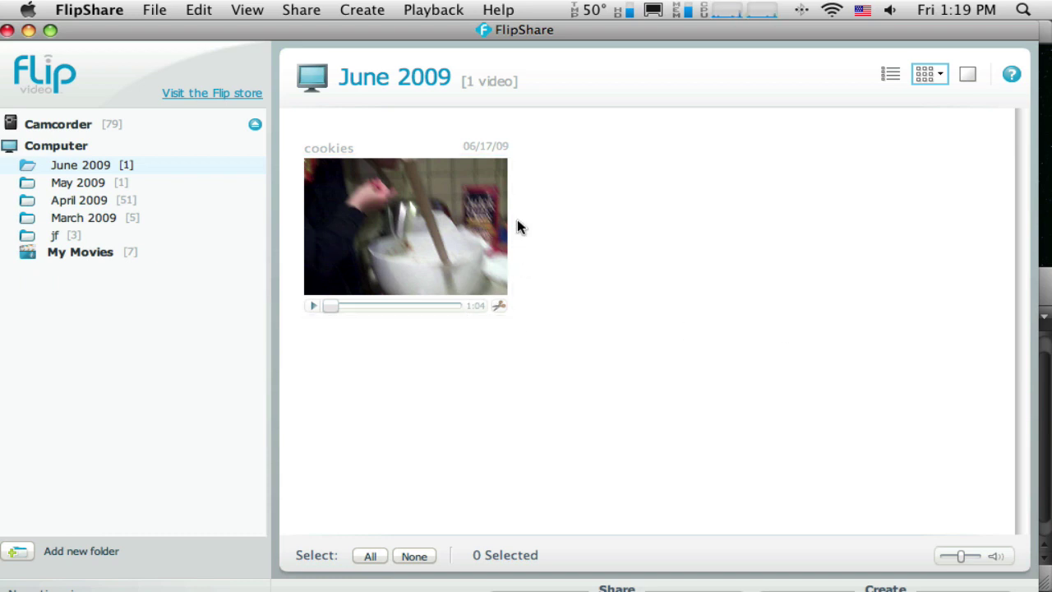
Step: Select the cookies video from June 2009 in FlipShare, then bring iMovie to the front
click(436, 220)
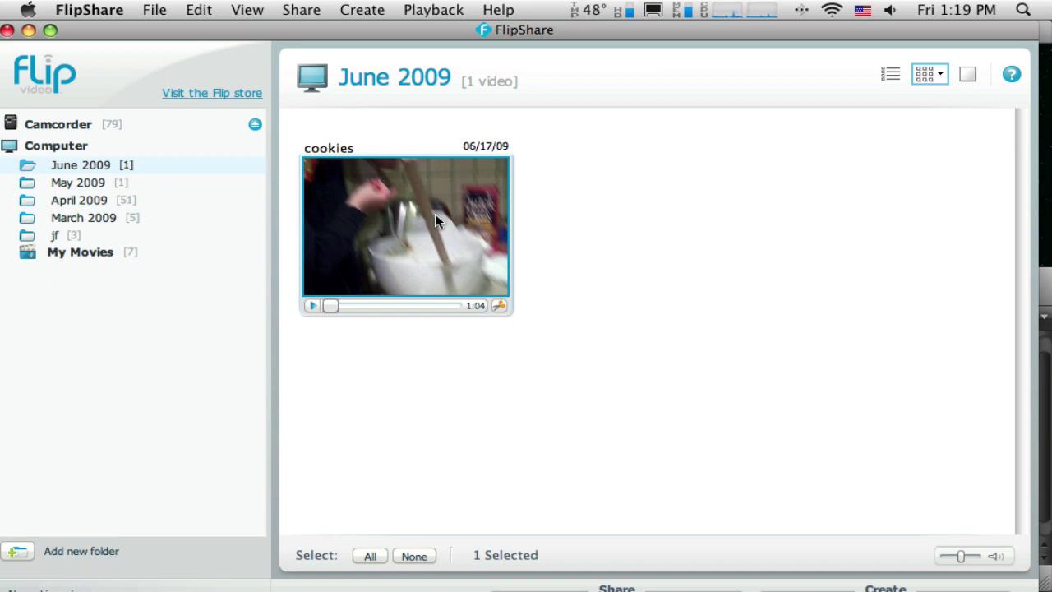
key(super+Tab)
key(super+Tab)
key(super+Tab)
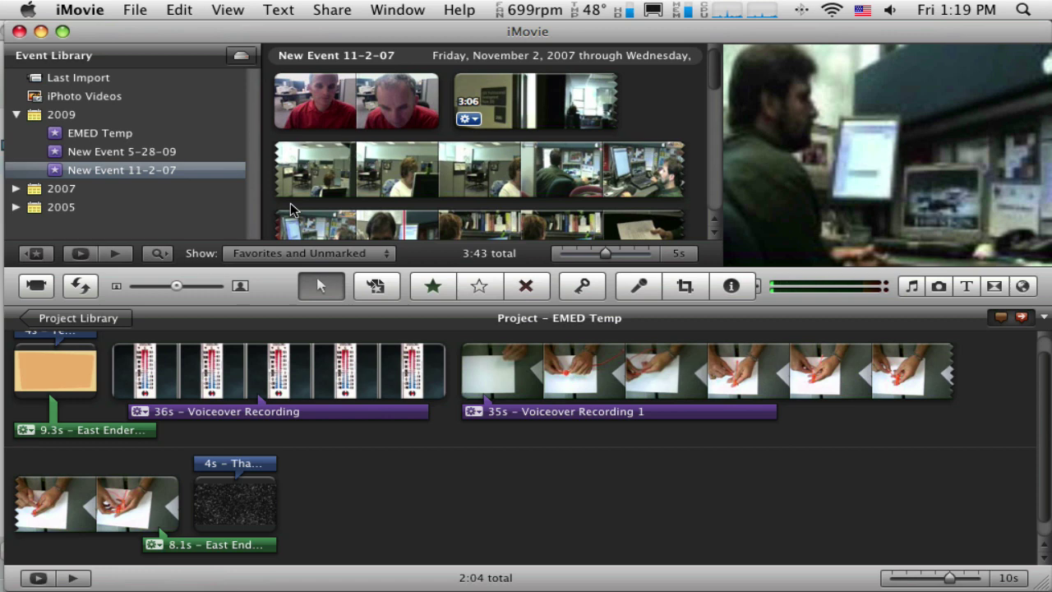
Step: Open iMovie's File > Import > Movies window
click(135, 10)
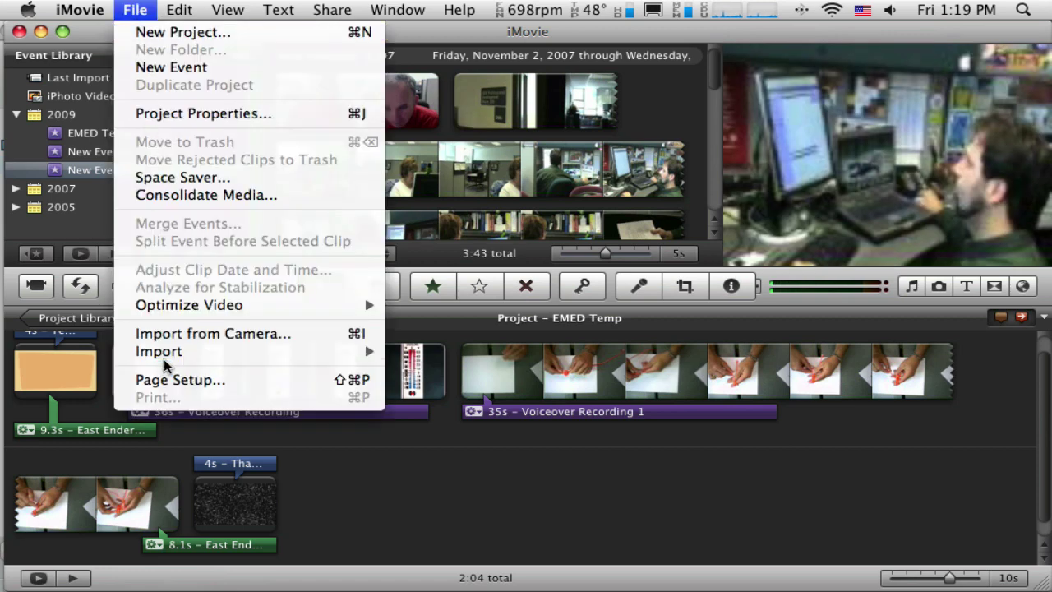
mouse_move(169, 355)
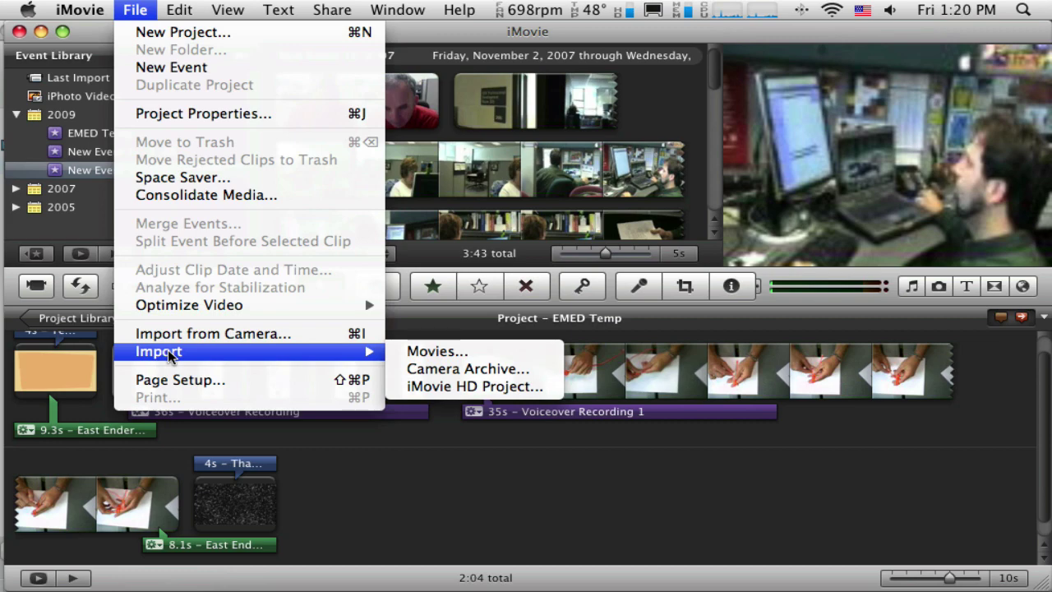
click(433, 352)
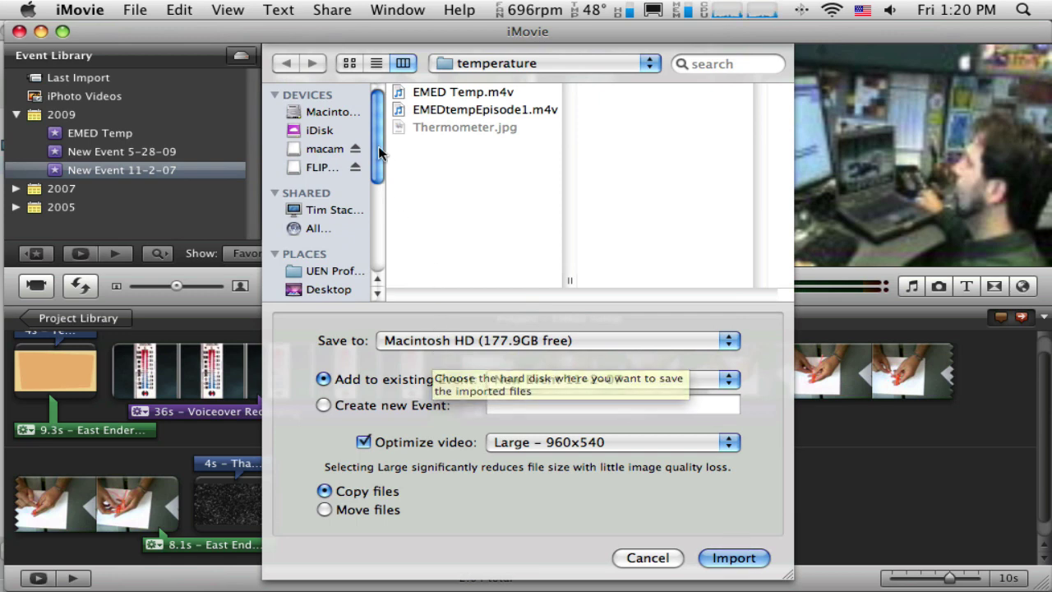
Step: Browse the import window to the home folder under Places
scroll(376, 179, down, 3)
drag(376, 179, 376, 205)
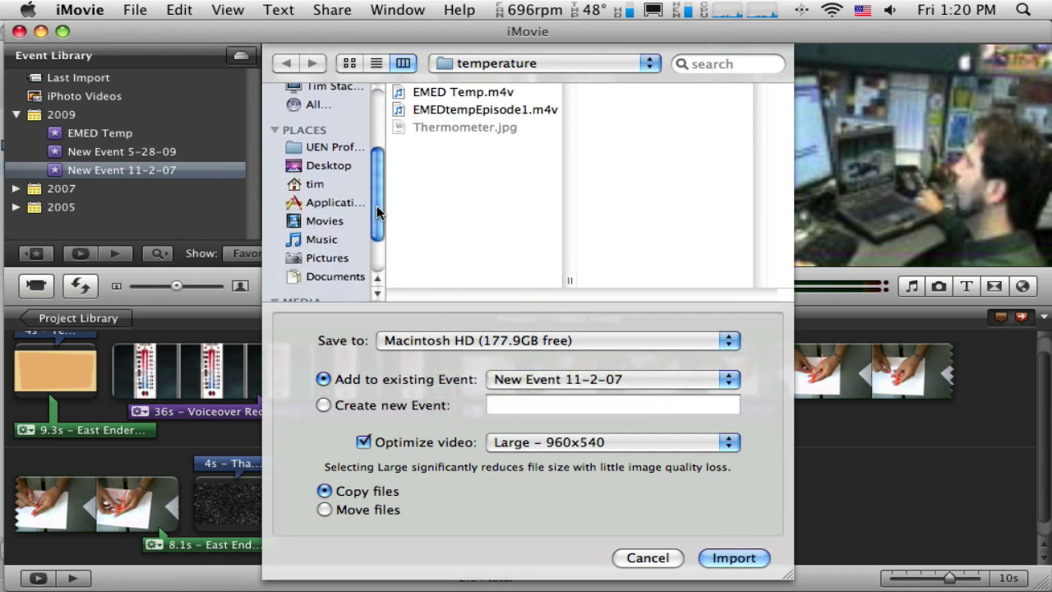
click(294, 187)
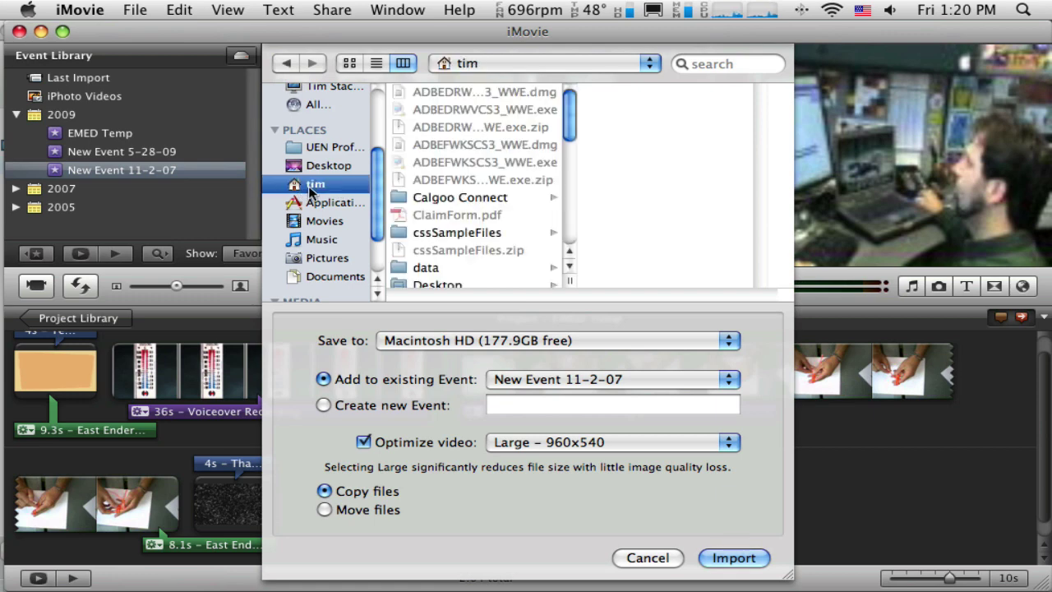
scroll(541, 168, down, 10)
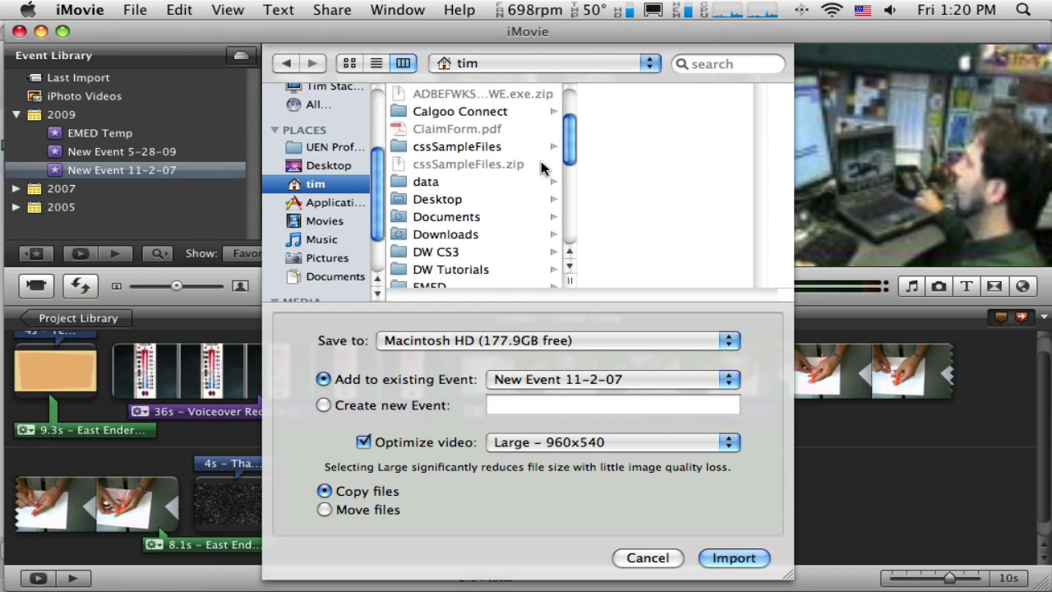
scroll(542, 167, down, 4)
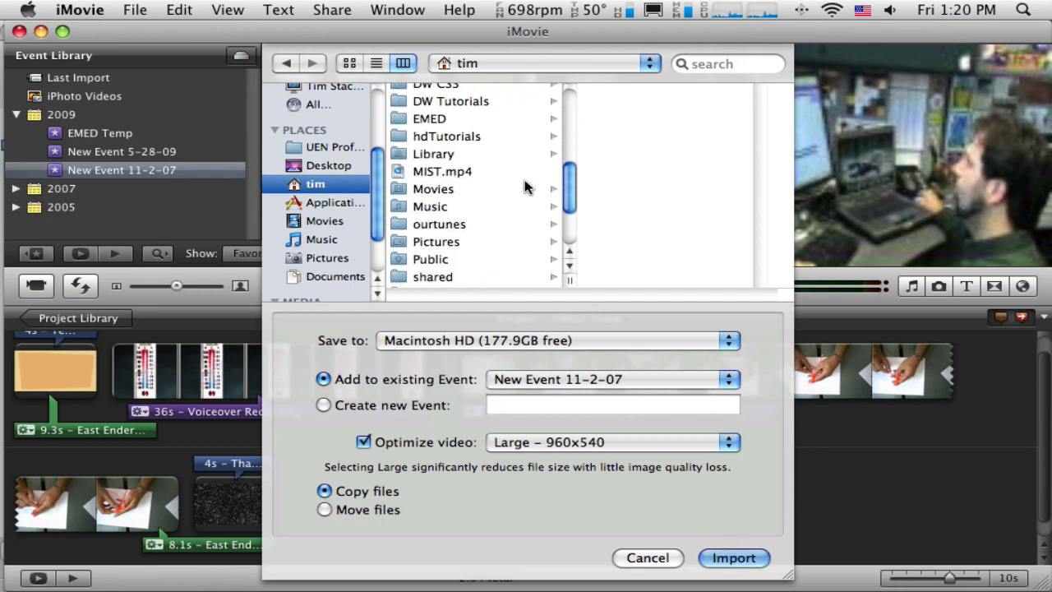
Step: Navigate the import browser through Movies and FlipShare Data into the Videos folder
click(442, 190)
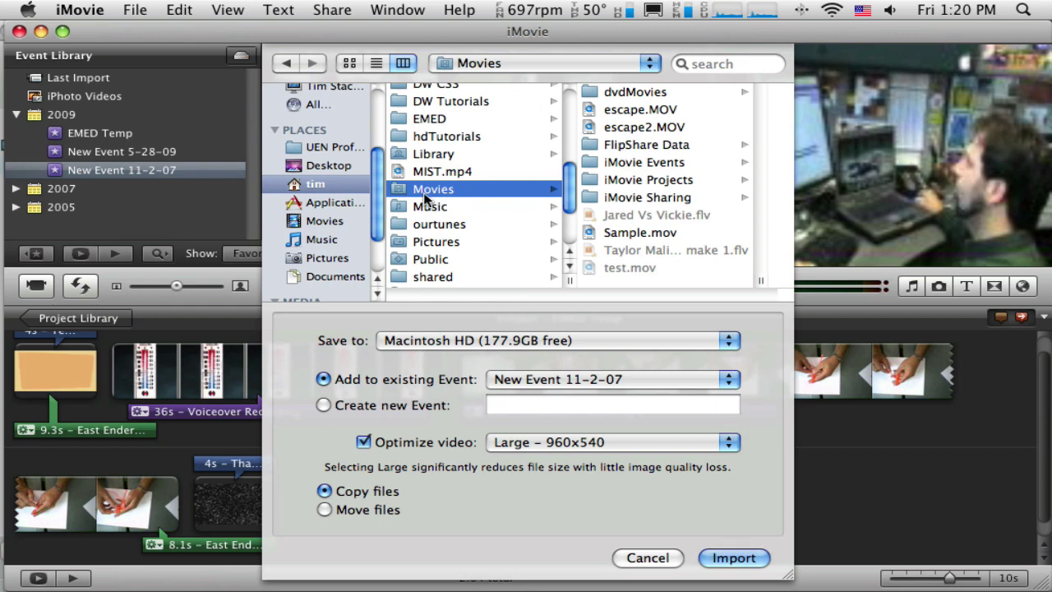
click(664, 143)
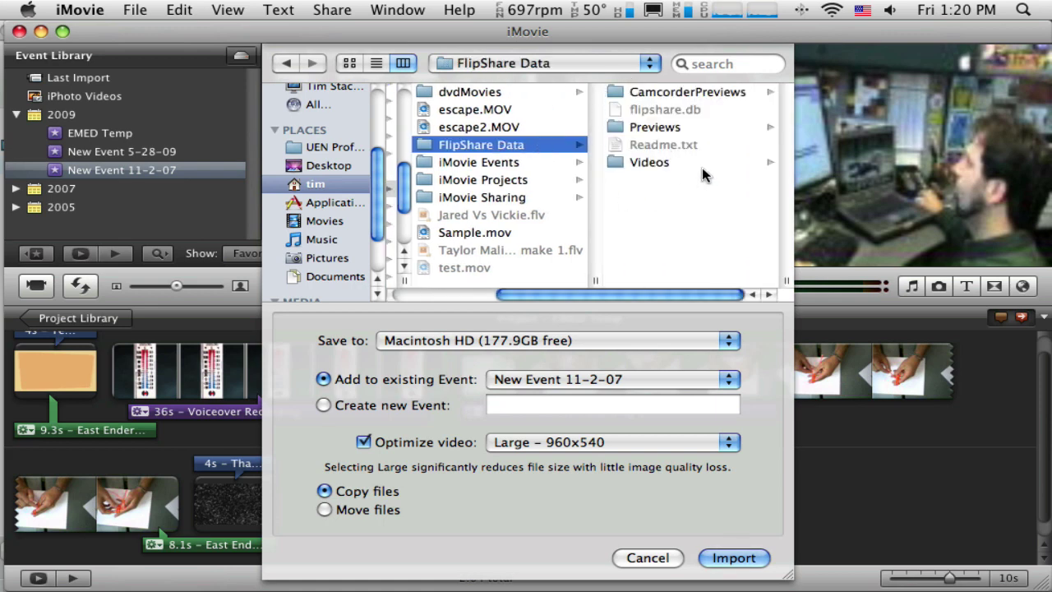
click(638, 163)
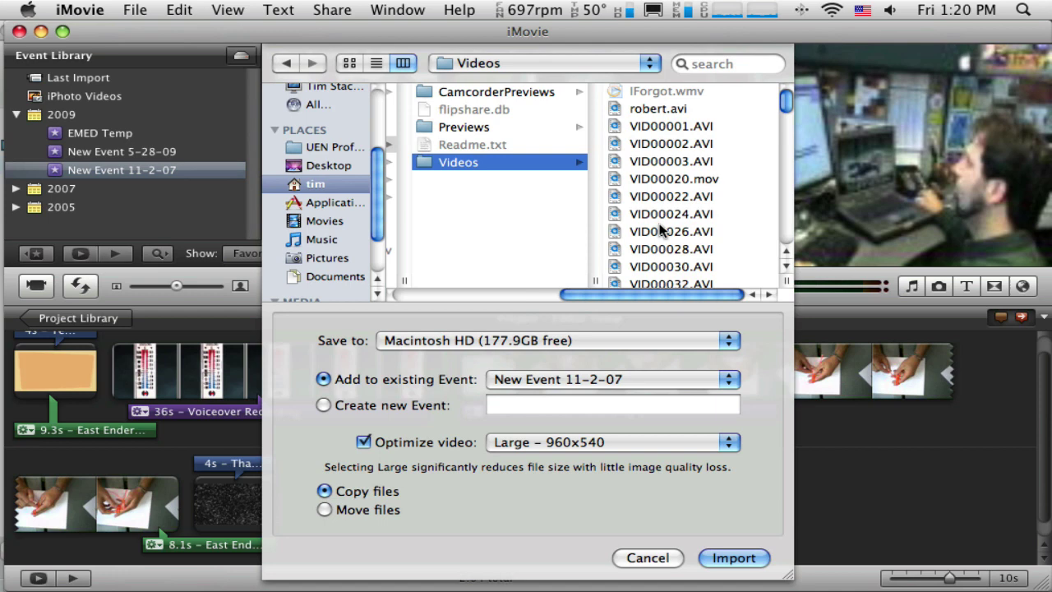
scroll(657, 230, down, 5)
scroll(660, 230, down, 5)
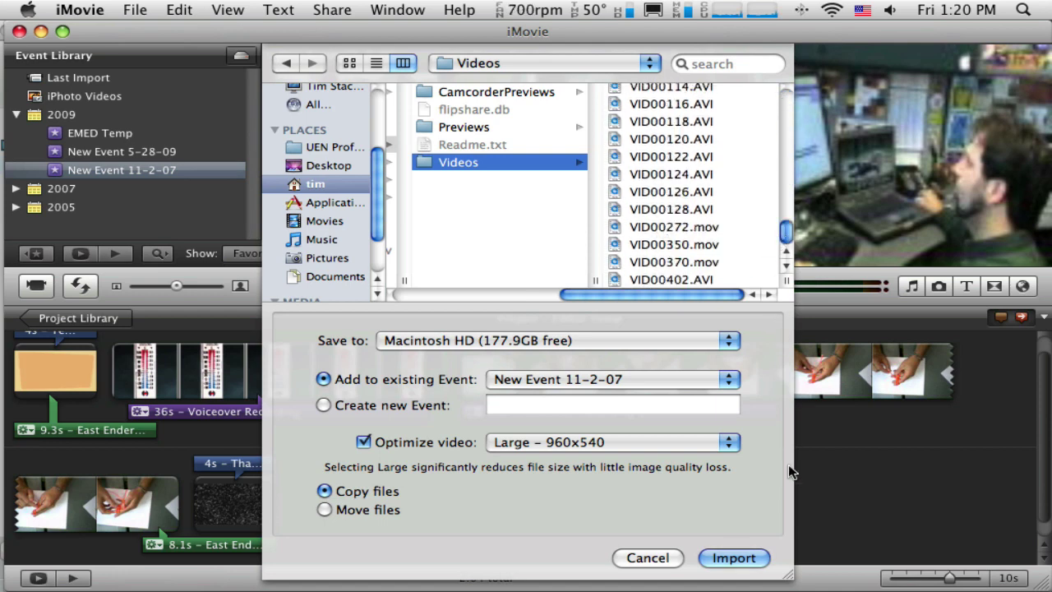
Step: Widen the import sheet, then switch back to FlipShare
drag(787, 282, 863, 287)
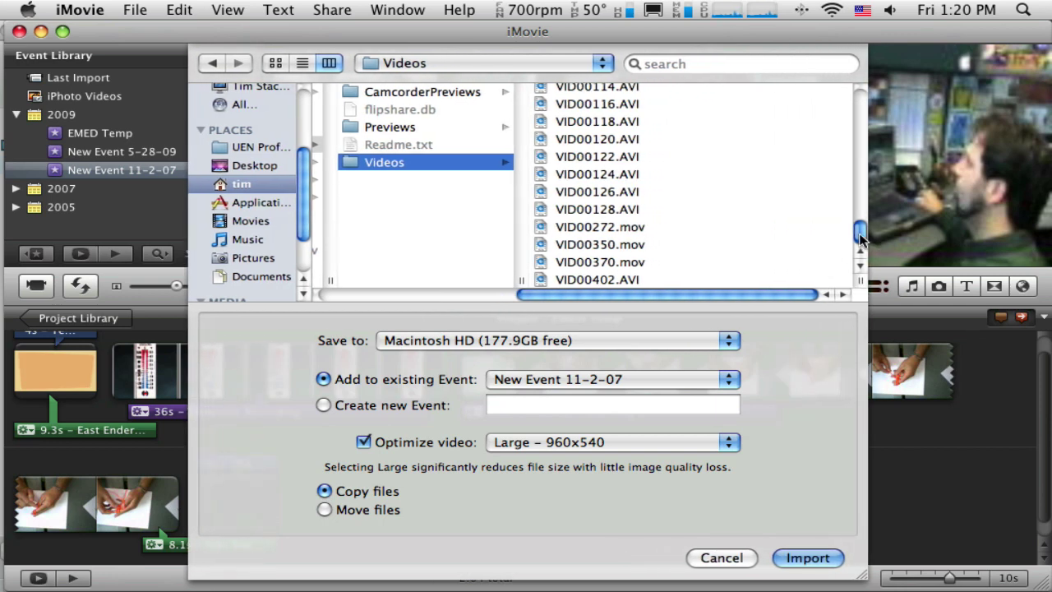
drag(860, 233, 820, 84)
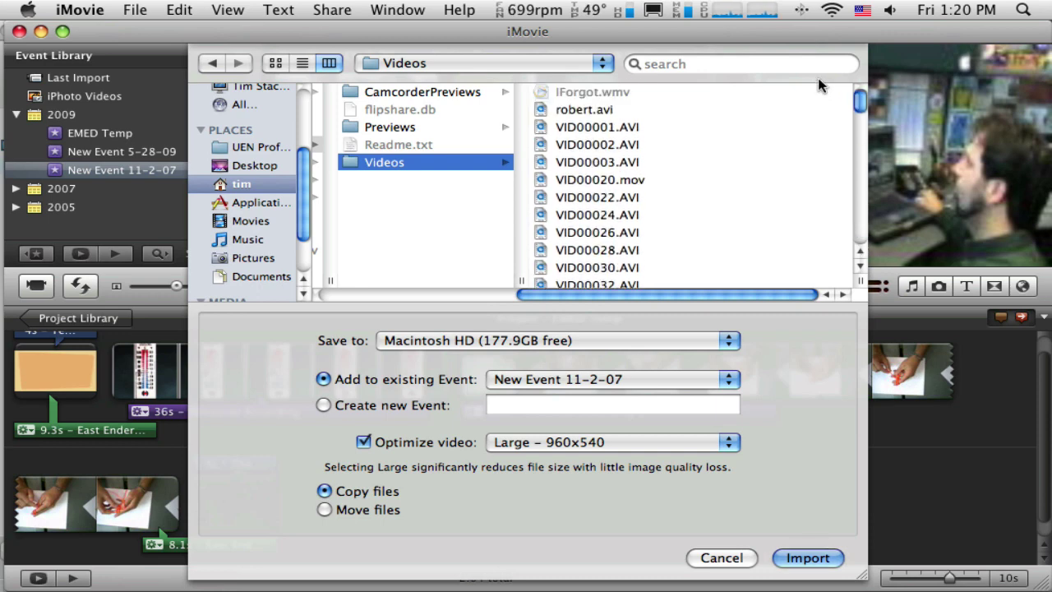
key(super+Tab)
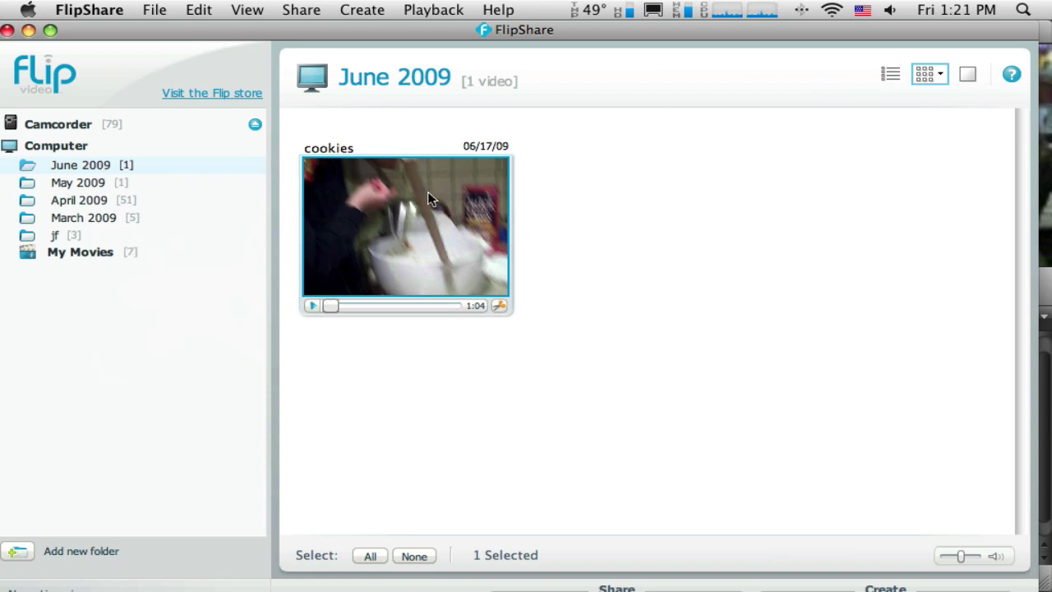
Step: Check the cookies clip's context menu in FlipShare, dismiss it, and return to iMovie's import window
right_click(405, 225)
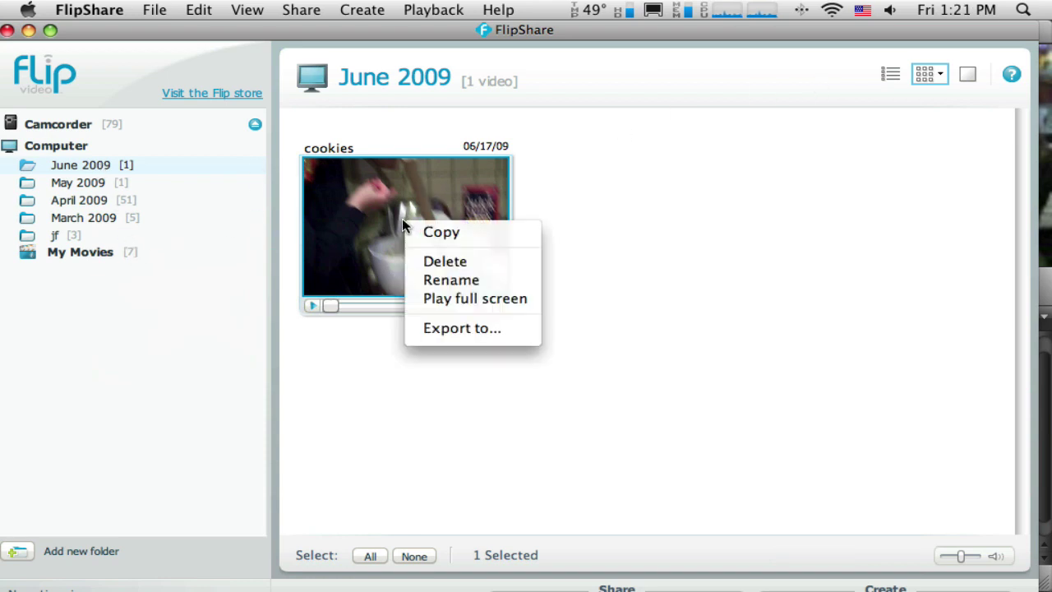
click(662, 248)
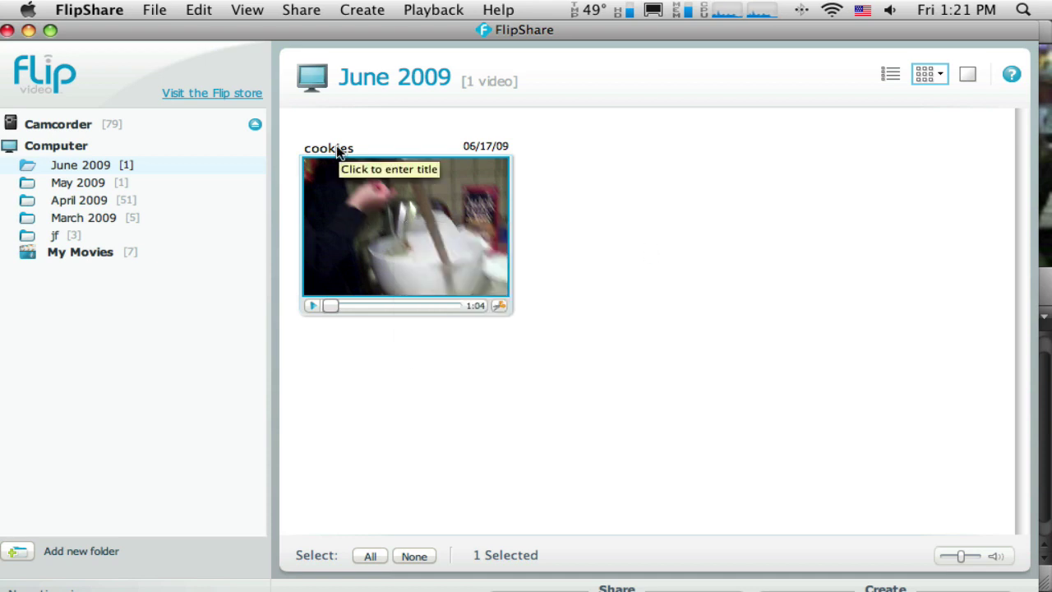
key(super+Tab)
key(super+Tab)
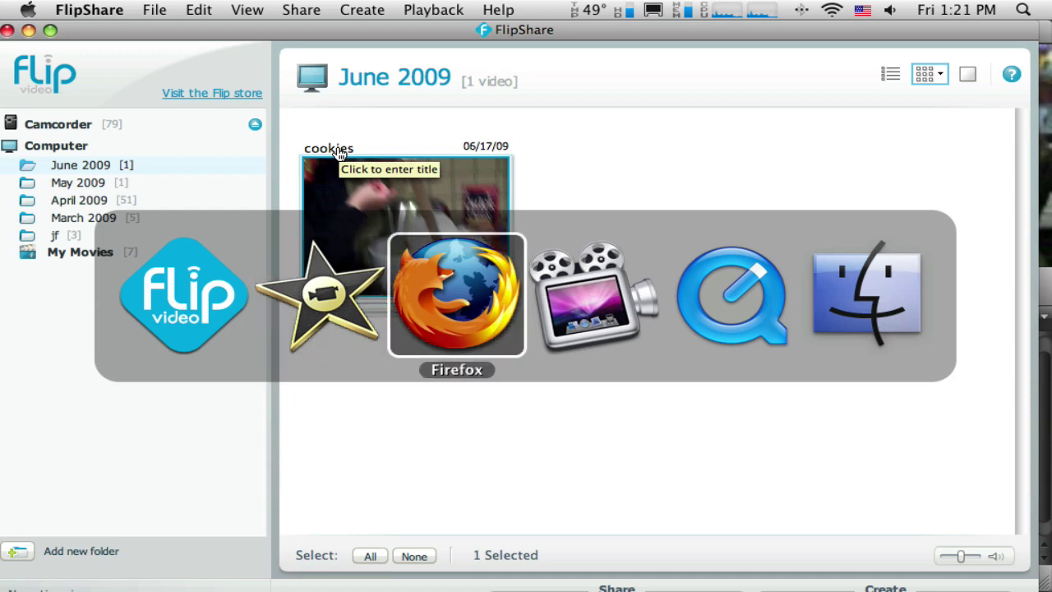
key(super+Tab)
key(super+Tab)
key(super+Tab)
key(super+Tab)
key(super+Tab)
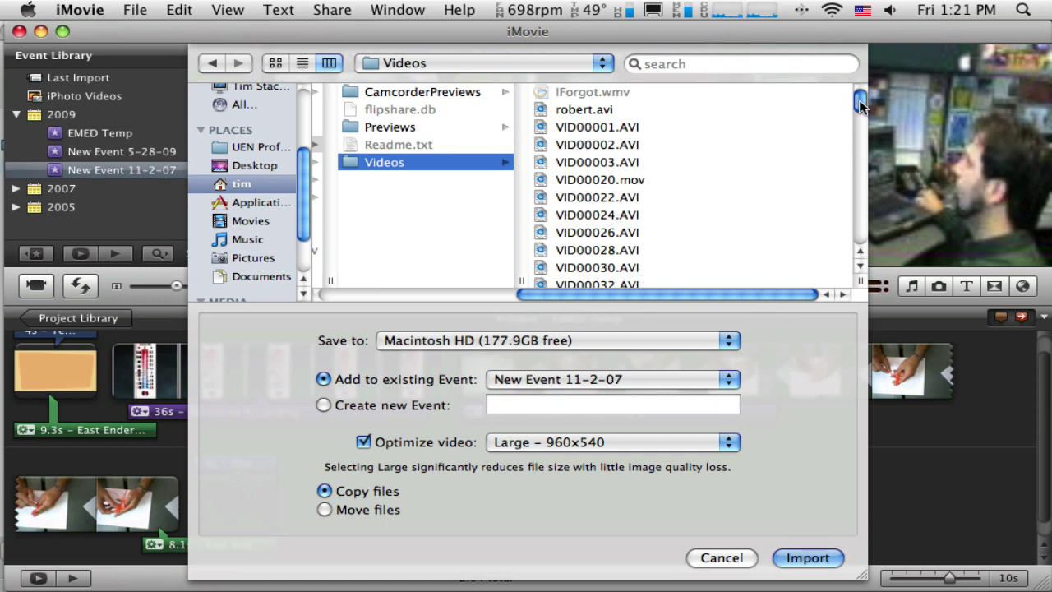
Step: Preview VID00370.mov, VID00350.mov and VID00272.mov, then settle on VID00402.AVI for import
drag(861, 103, 862, 243)
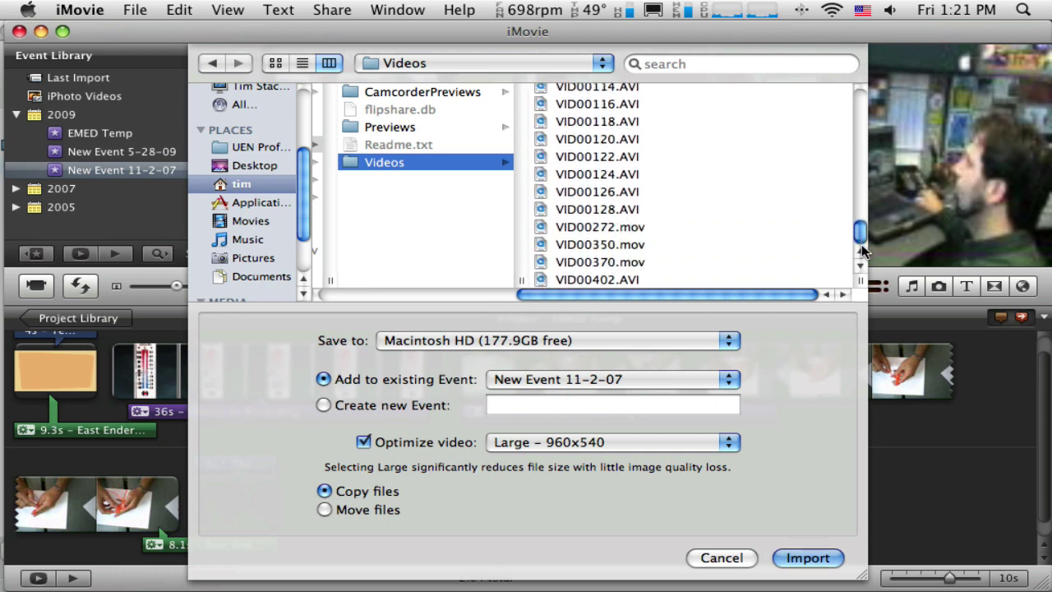
click(608, 276)
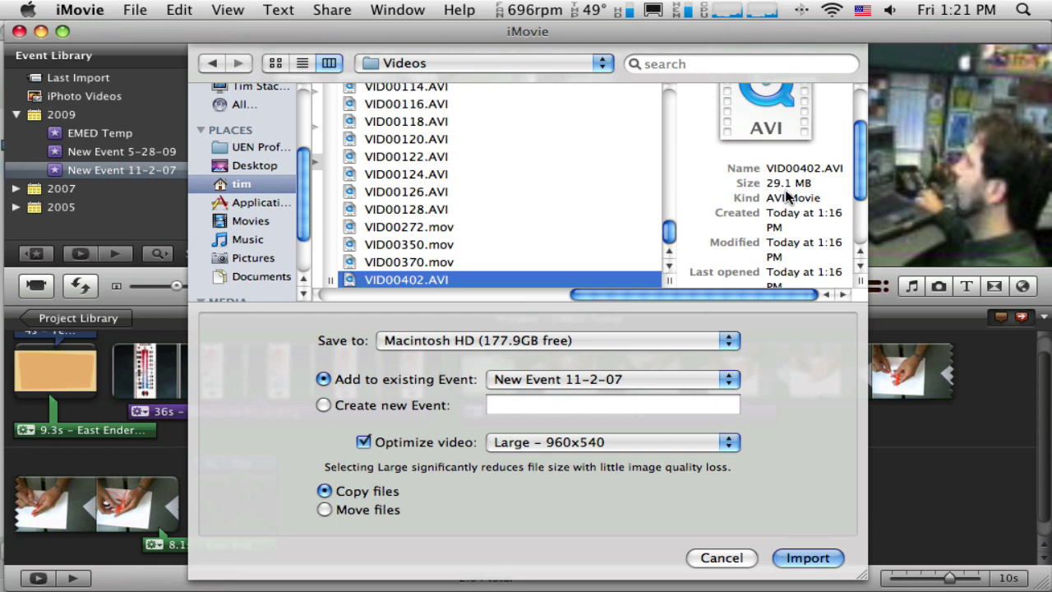
scroll(752, 198, up, 3)
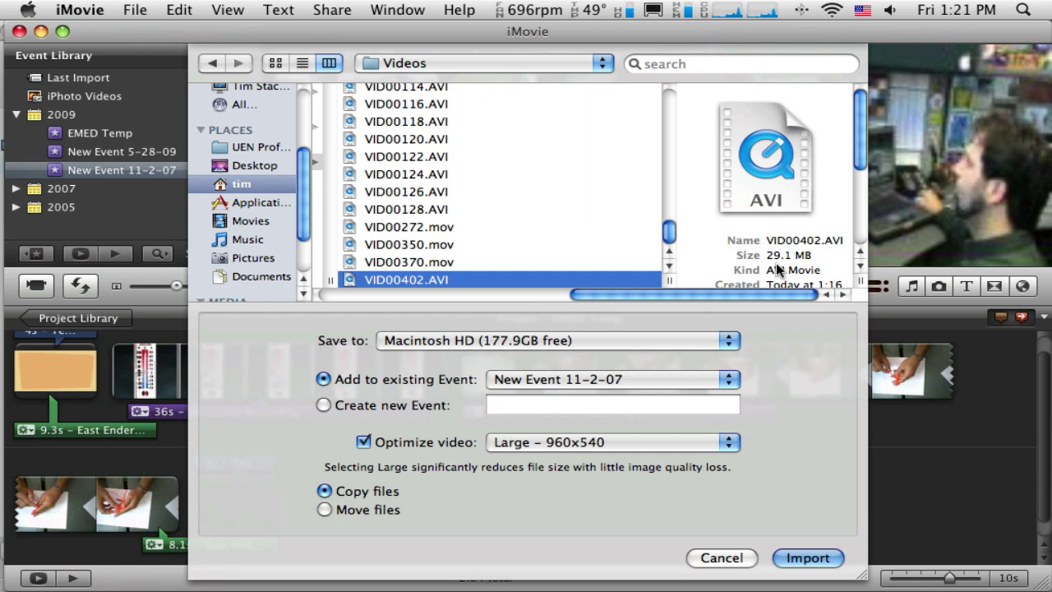
scroll(764, 189, down, 3)
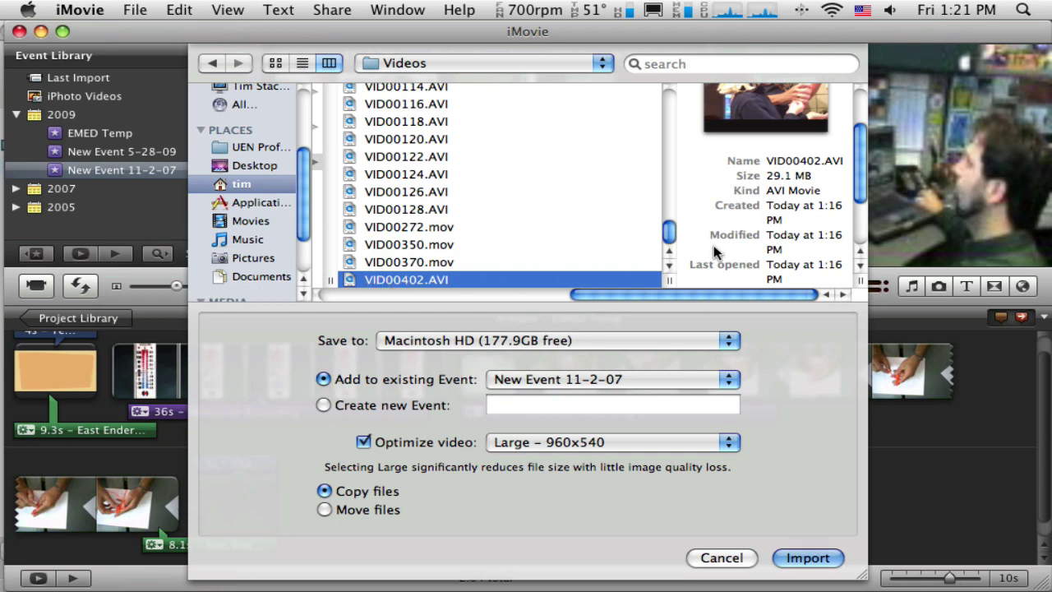
scroll(746, 214, up, 3)
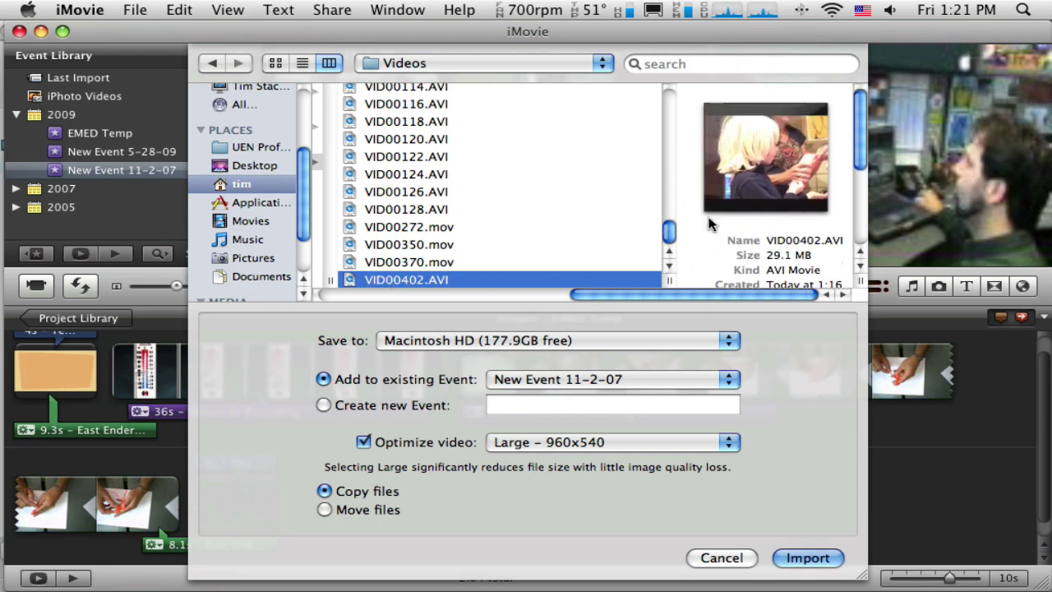
click(383, 261)
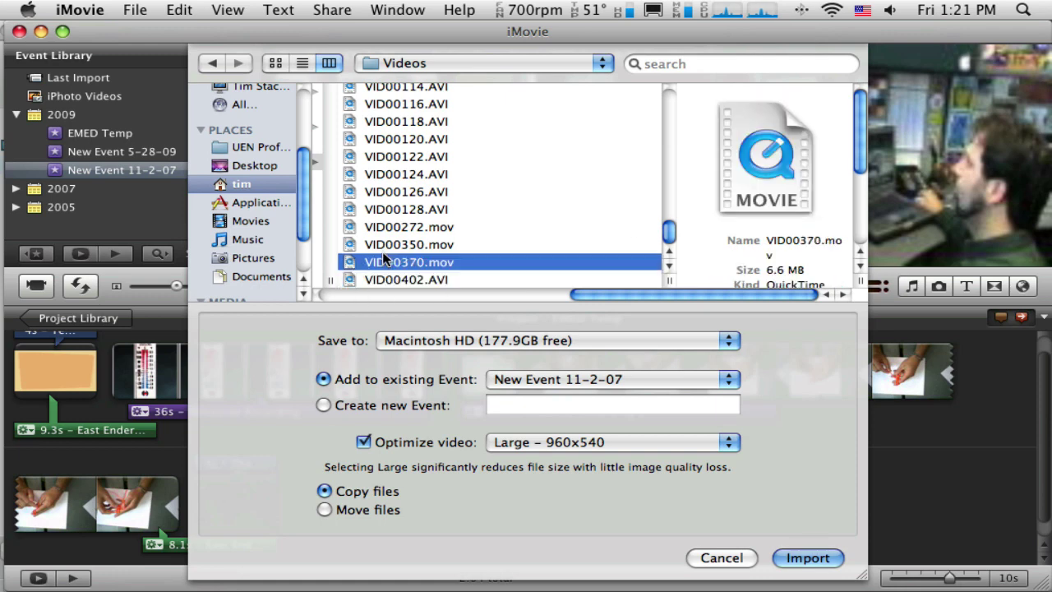
click(385, 245)
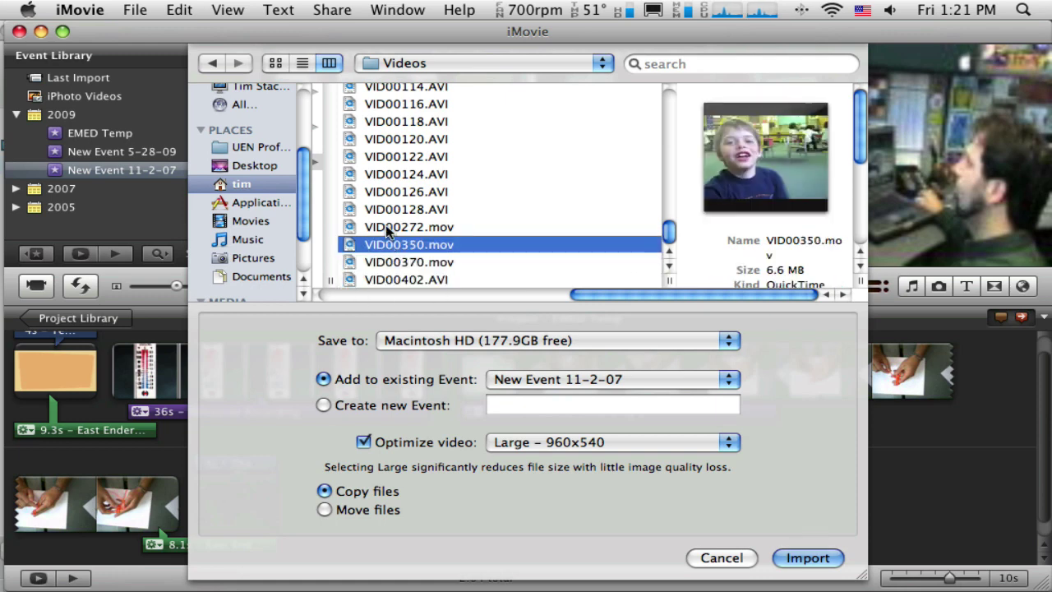
click(385, 226)
click(393, 278)
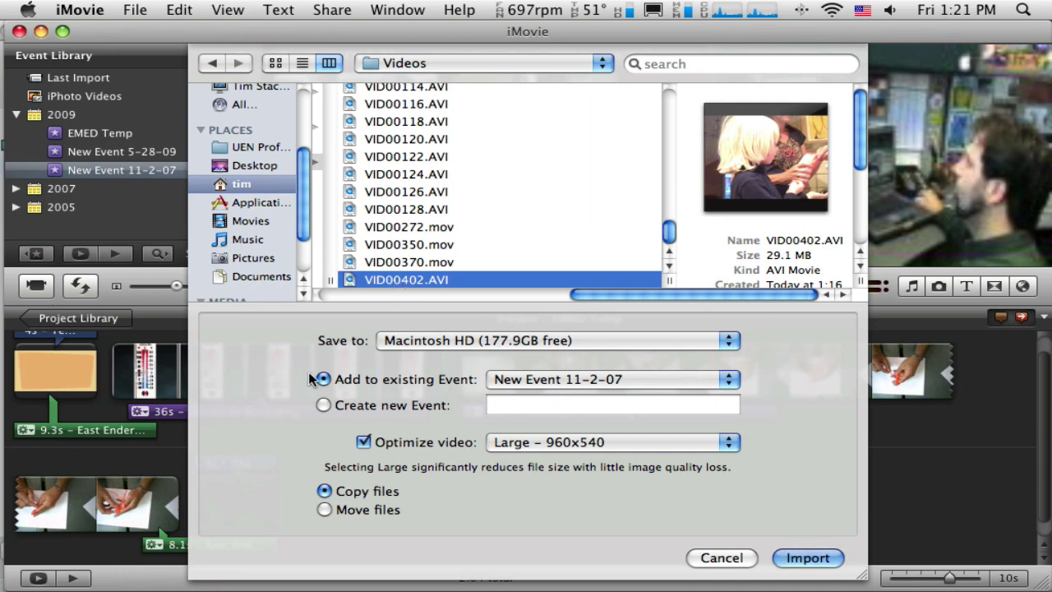
Step: Import VID00402.AVI into the existing EMED Temp event at Large 960x540
click(617, 378)
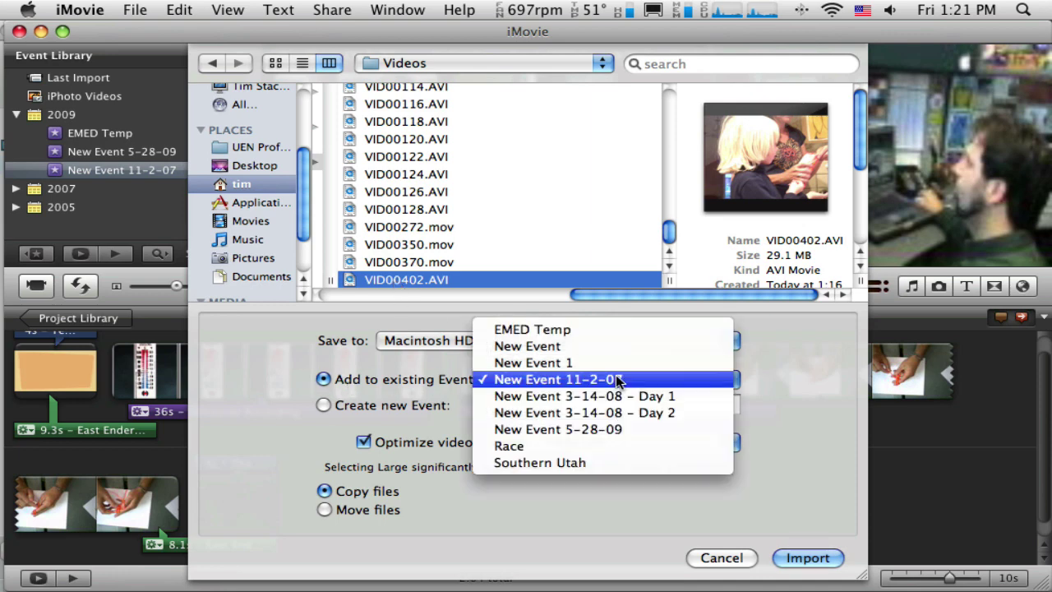
click(547, 334)
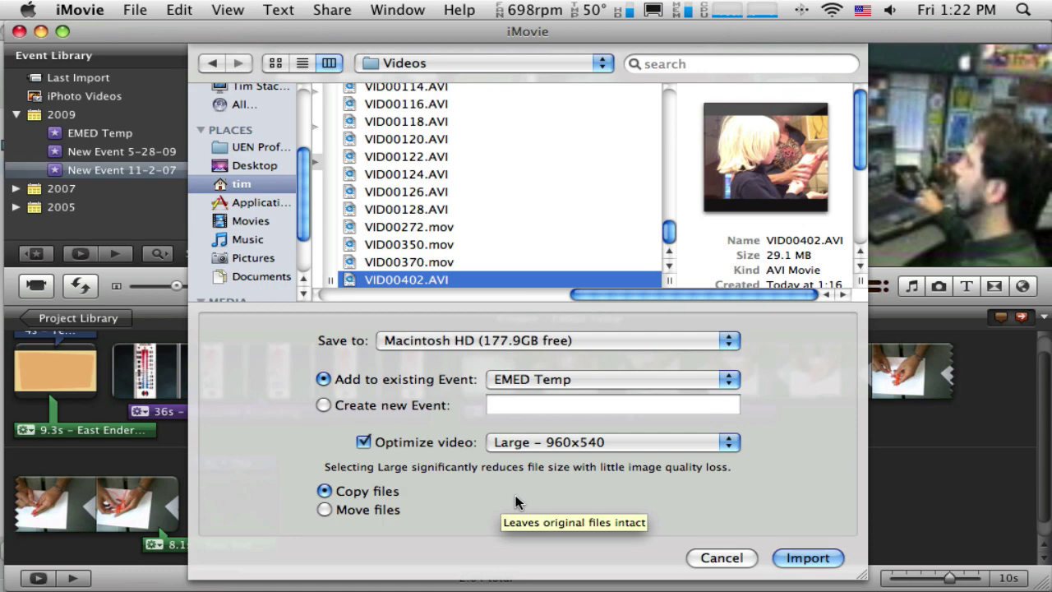
click(804, 558)
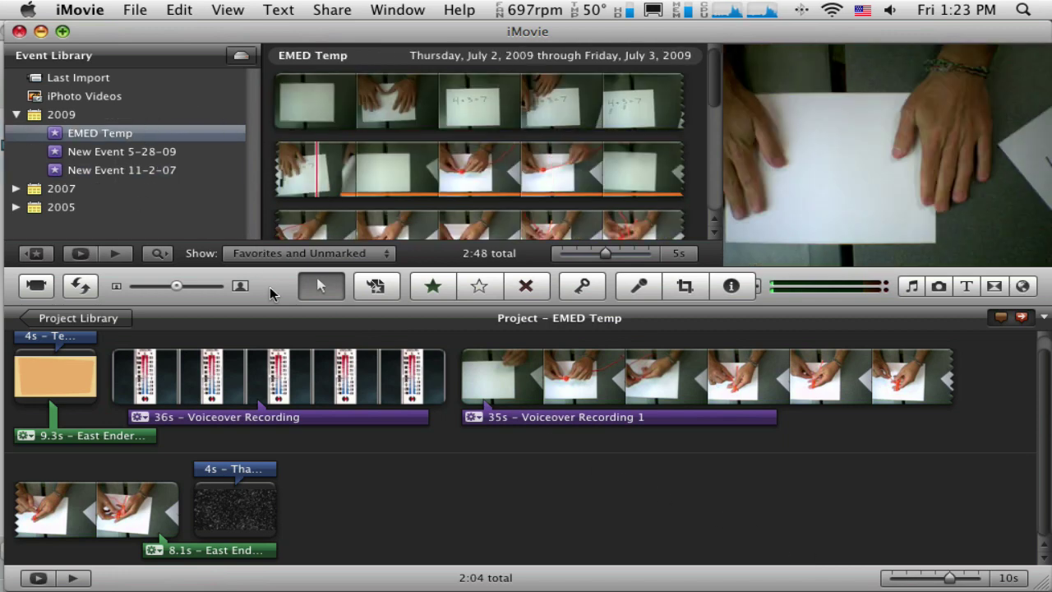
Step: Enlarge the event browser, select EMED Temp, and scroll down to the imported kitchen clips
drag(271, 290, 272, 398)
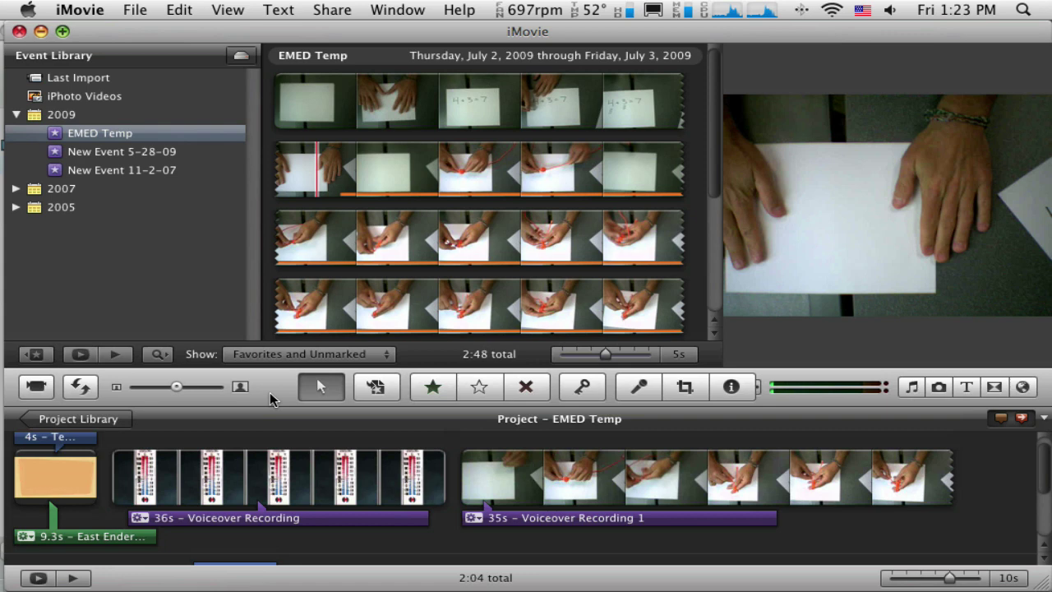
click(55, 137)
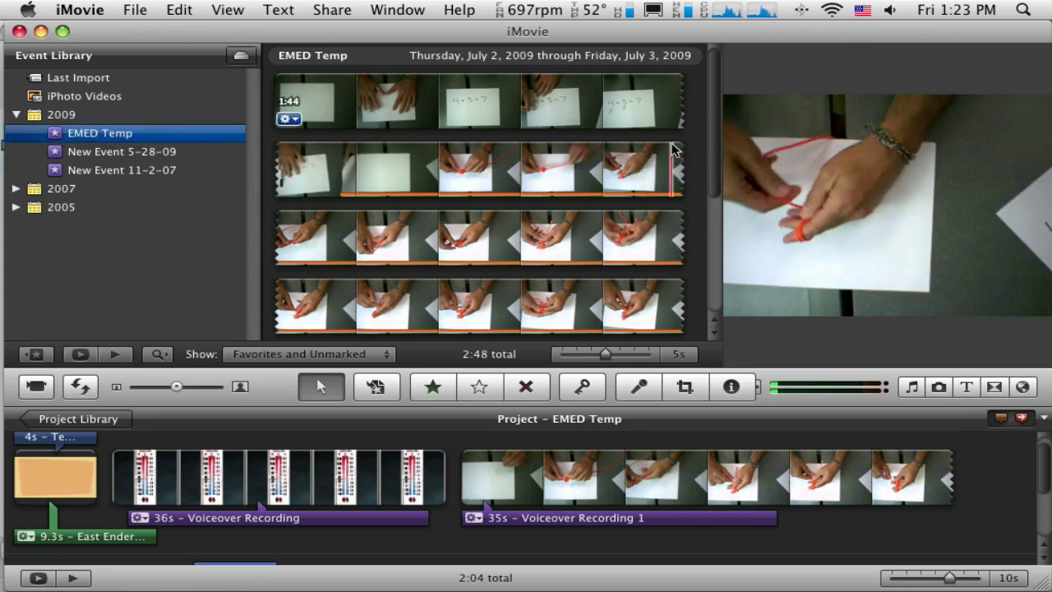
scroll(715, 124, down, 5)
scroll(715, 132, up, 5)
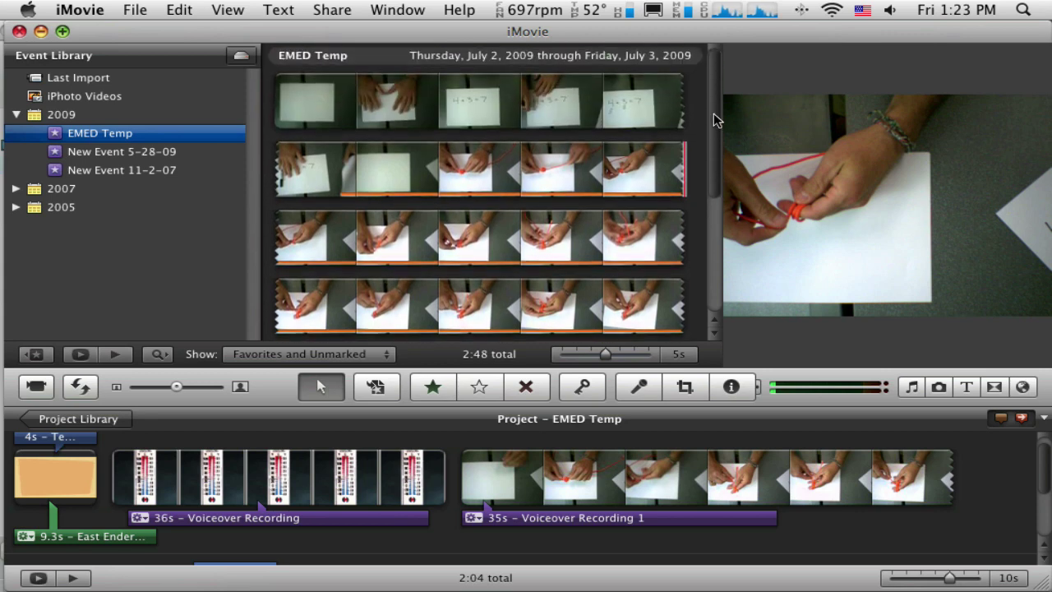
drag(715, 120, 711, 263)
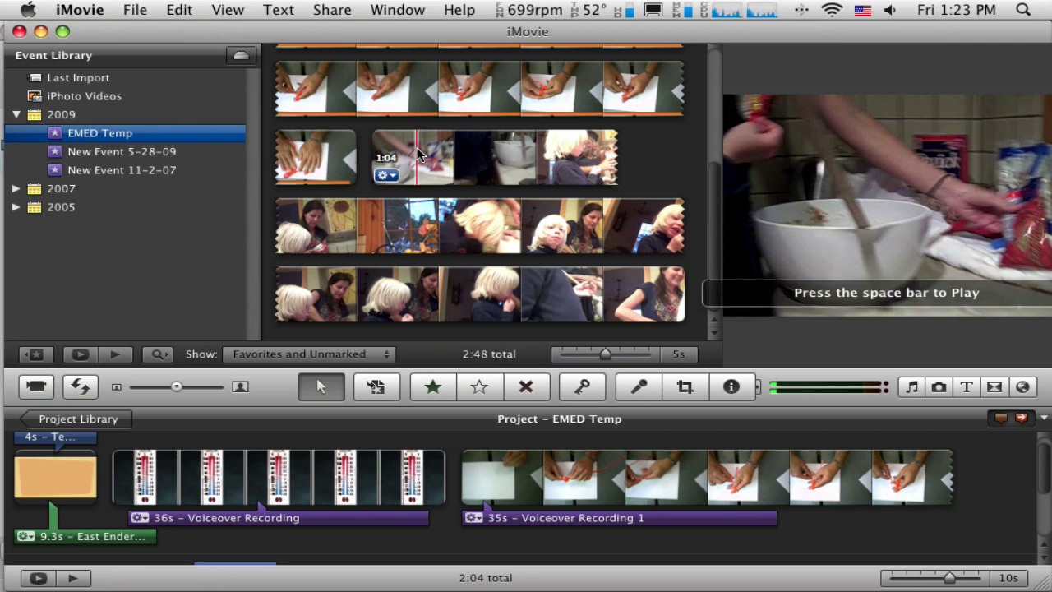
drag(283, 386, 289, 379)
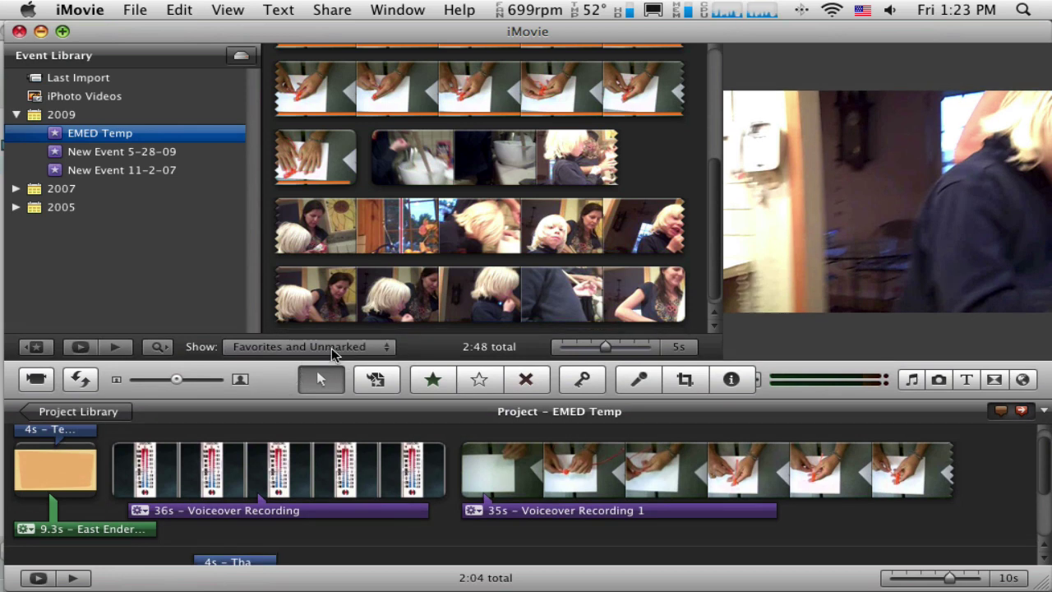
scroll(714, 208, down, 1)
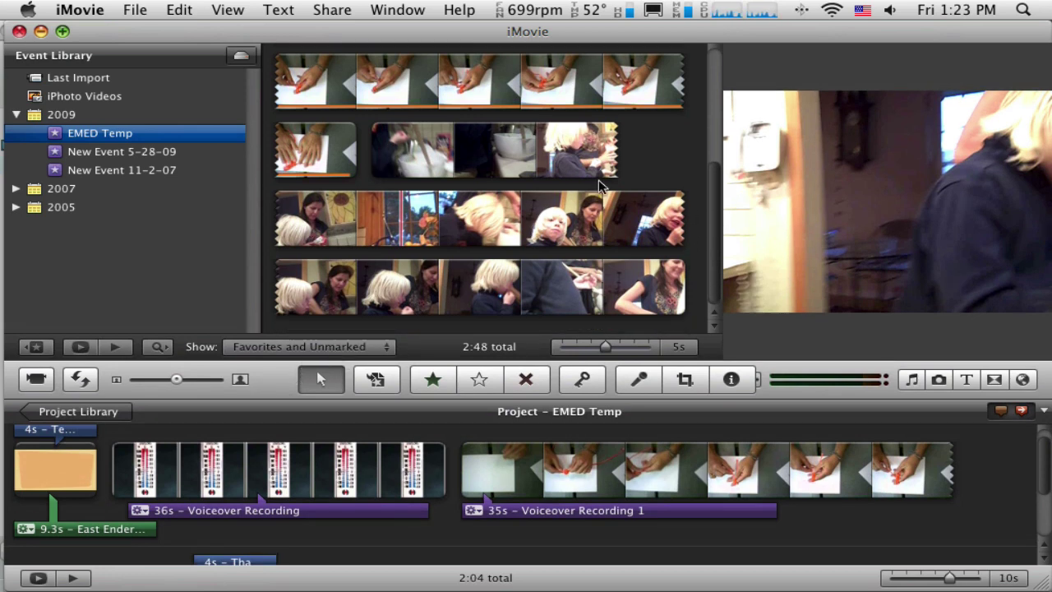
Step: Select the 1:04 kitchen clip and check its duration in the Inspector
click(493, 152)
click(731, 379)
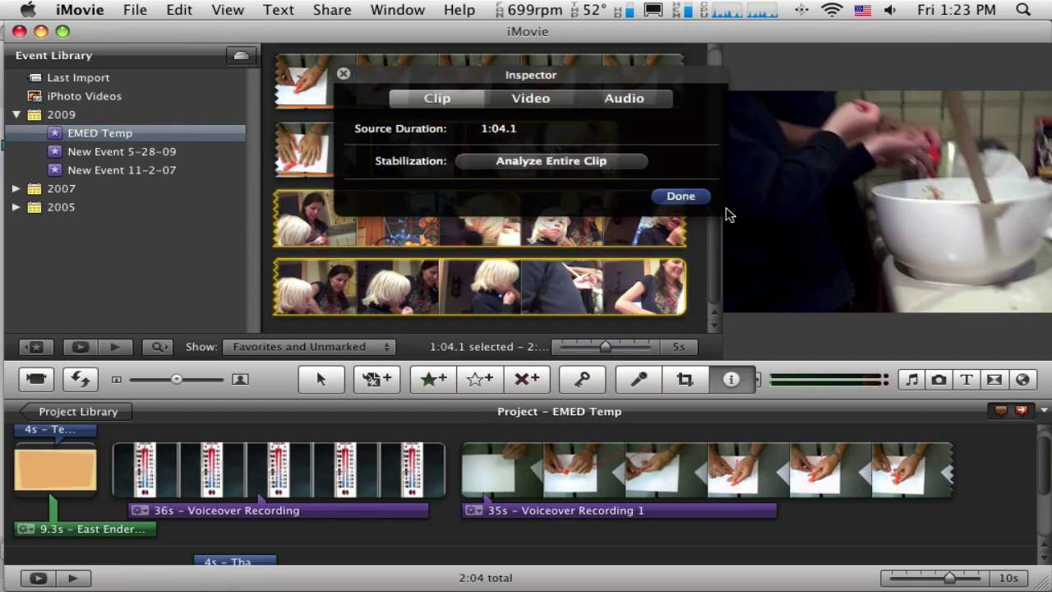
click(681, 196)
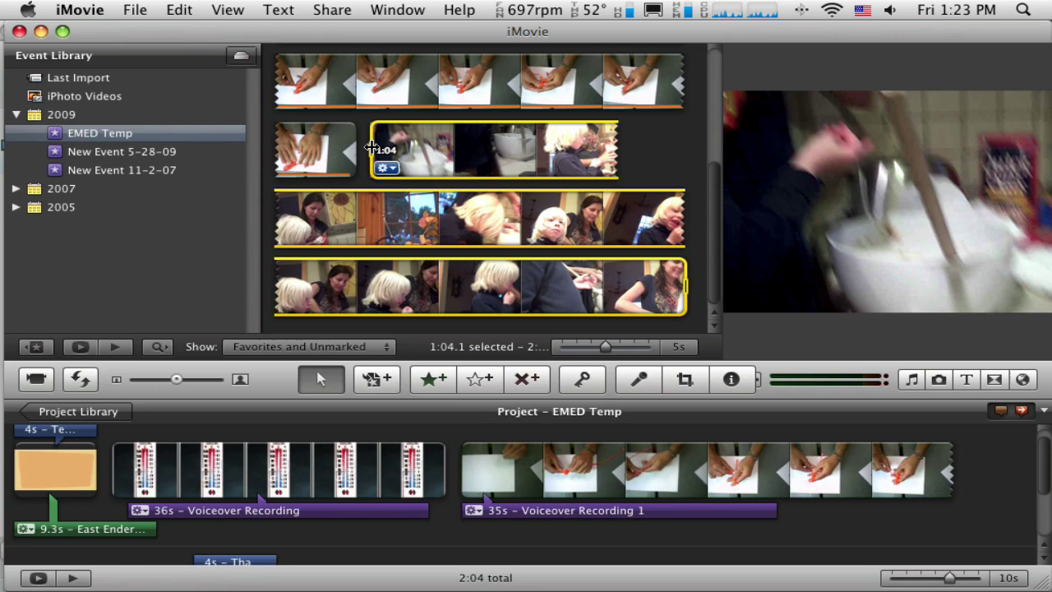
Step: Drag the selection's edges to trim a few seconds off the start, keeping about 1:02
drag(371, 148, 424, 147)
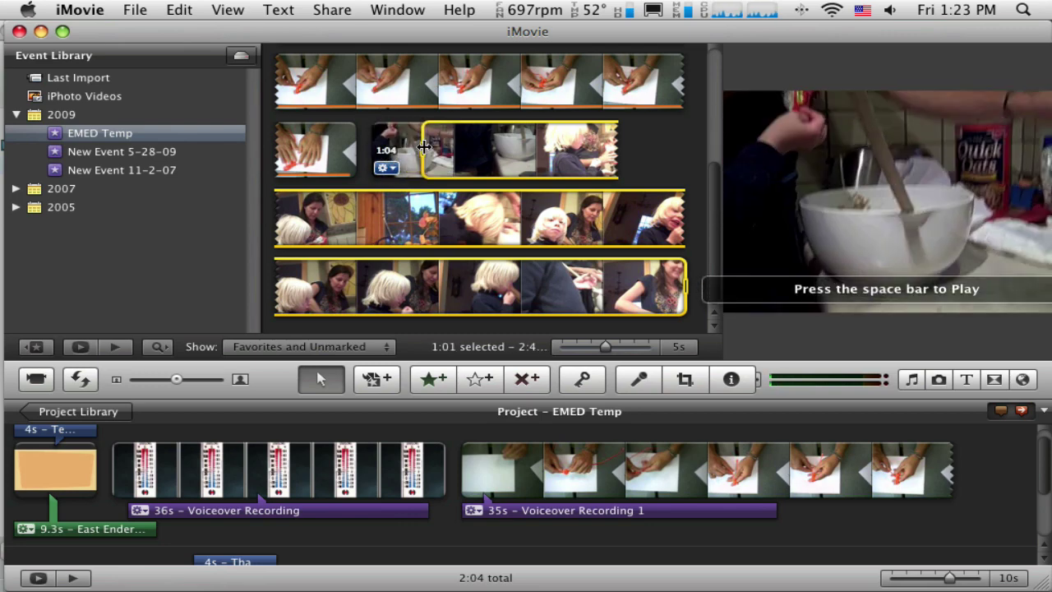
drag(683, 287, 646, 287)
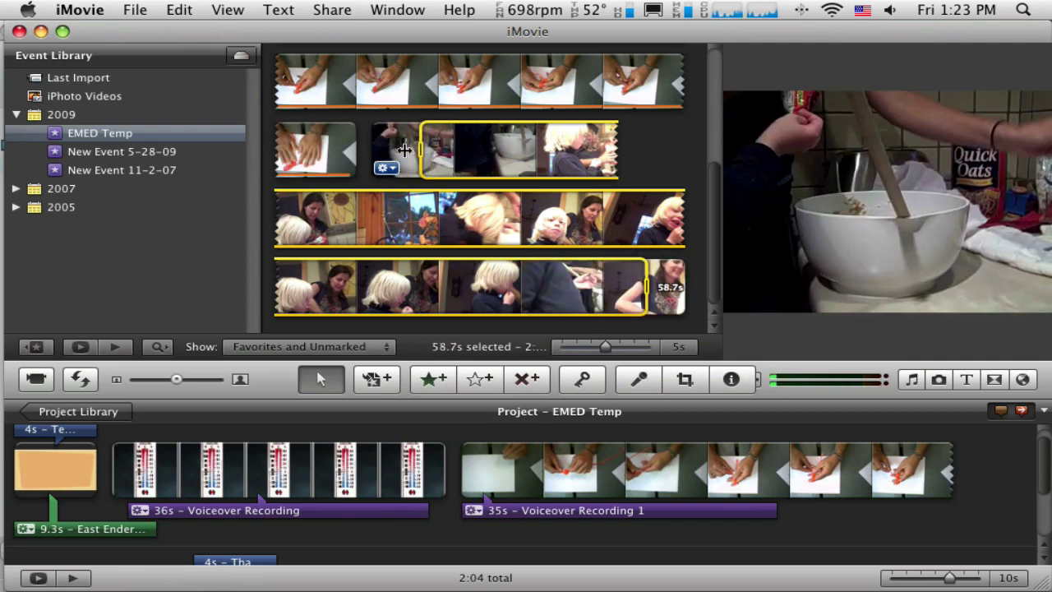
drag(420, 150, 463, 152)
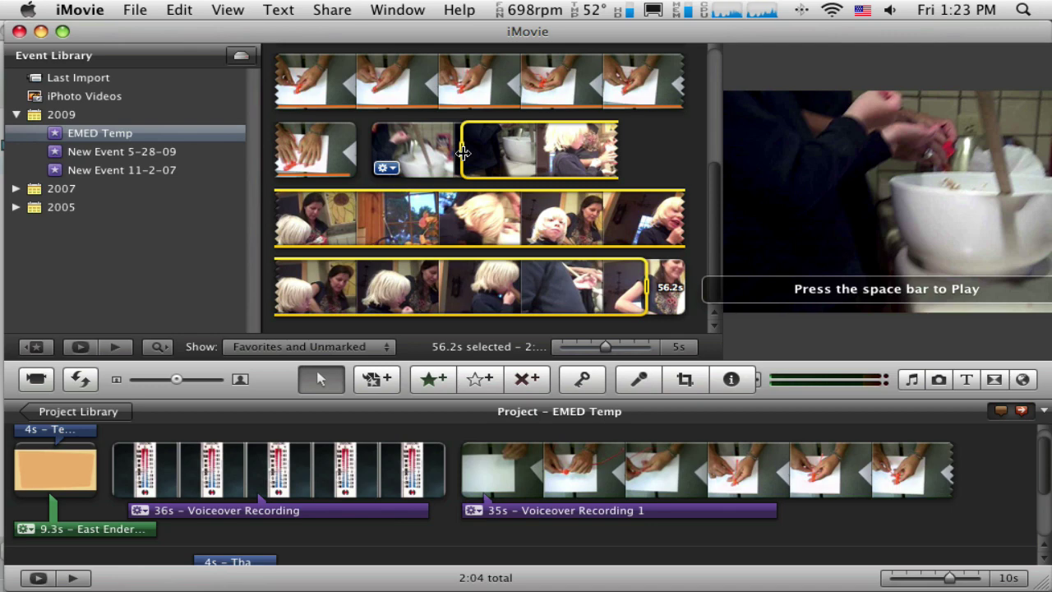
drag(462, 152, 371, 148)
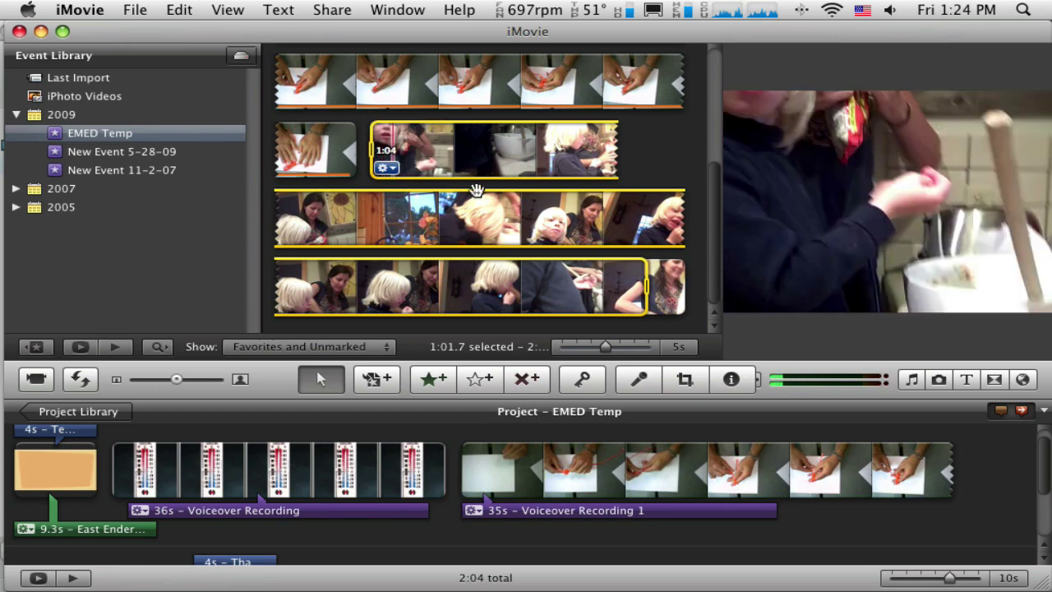
mouse_move(645, 285)
mouse_down()
mouse_move(664, 285)
mouse_move(649, 285)
mouse_up()
Step: Preview the marked baking footage and drag it into the project before the closing title
key(space)
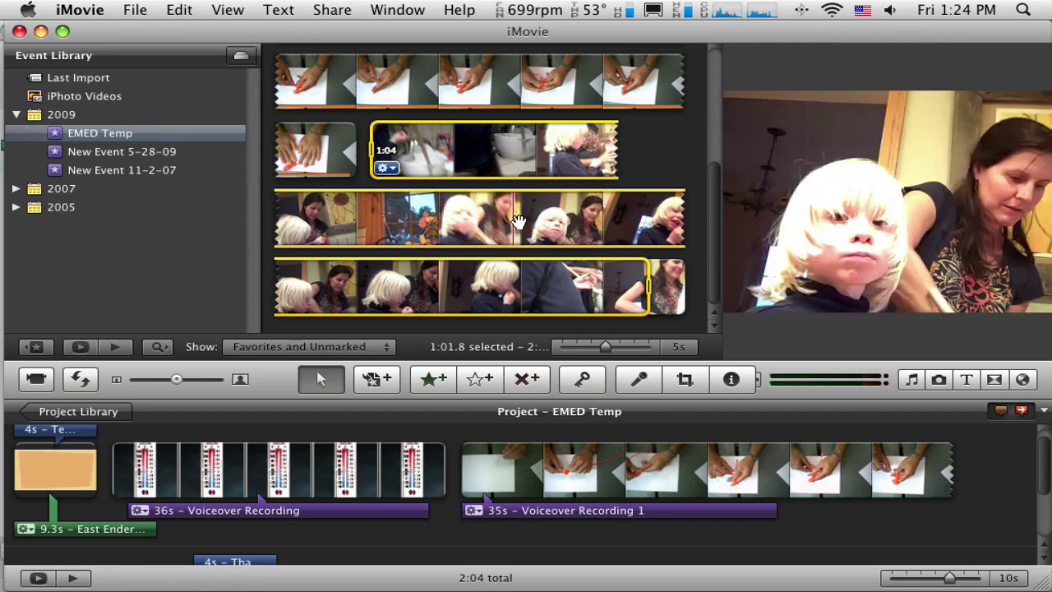
key(space)
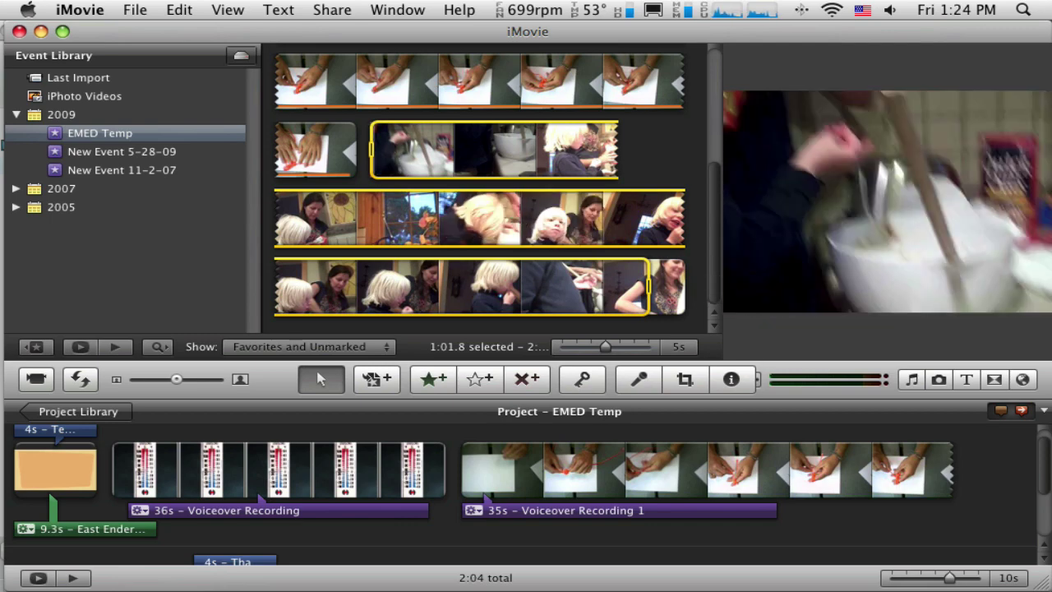
scroll(1044, 468, down, 3)
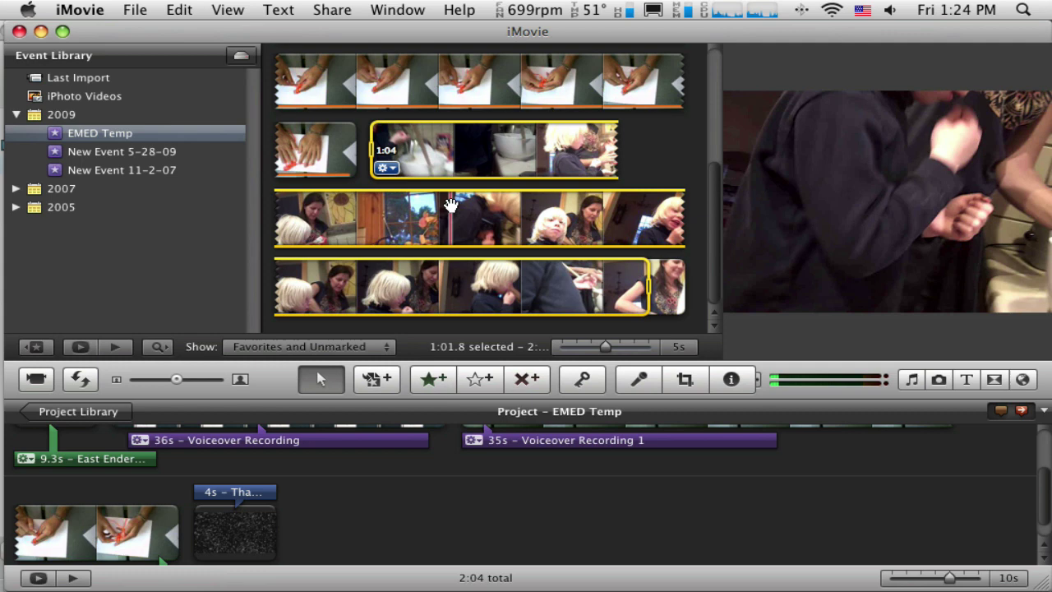
mouse_move(448, 201)
mouse_down()
mouse_move(267, 349)
mouse_move(182, 552)
mouse_move(187, 535)
mouse_move(206, 530)
mouse_move(305, 539)
mouse_move(181, 526)
mouse_move(188, 512)
mouse_up()
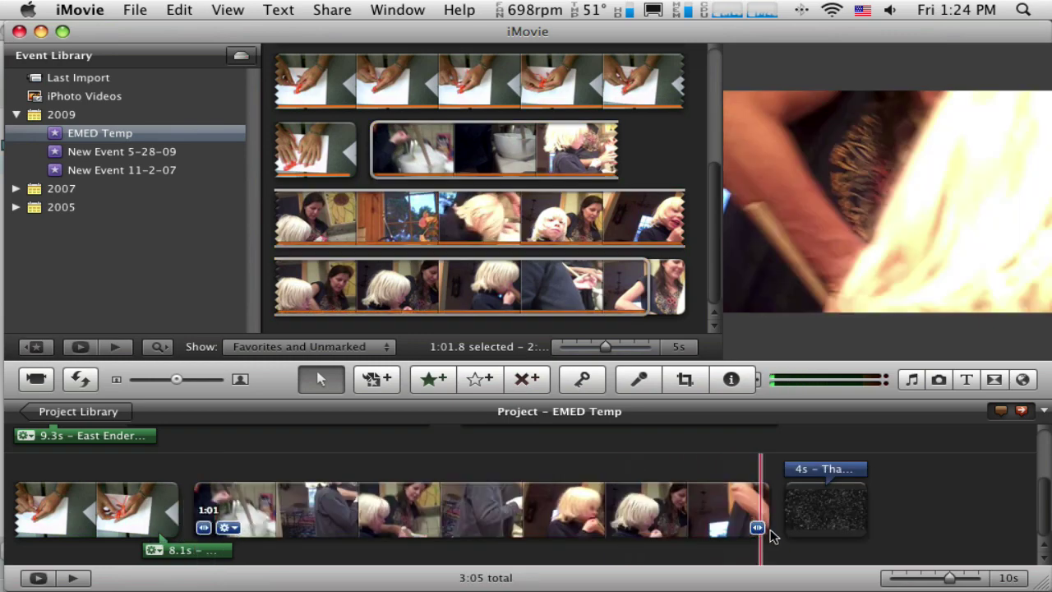
Step: Move the green East Ender audio clip under the closing title and trim it from 8.1s to 6.3s
mouse_move(801, 541)
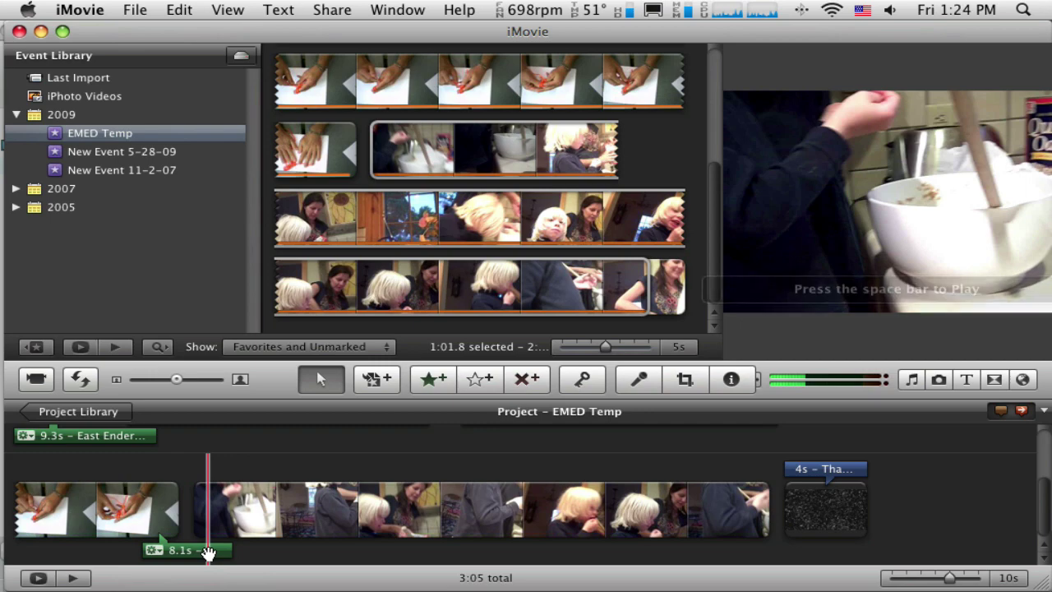
click(204, 551)
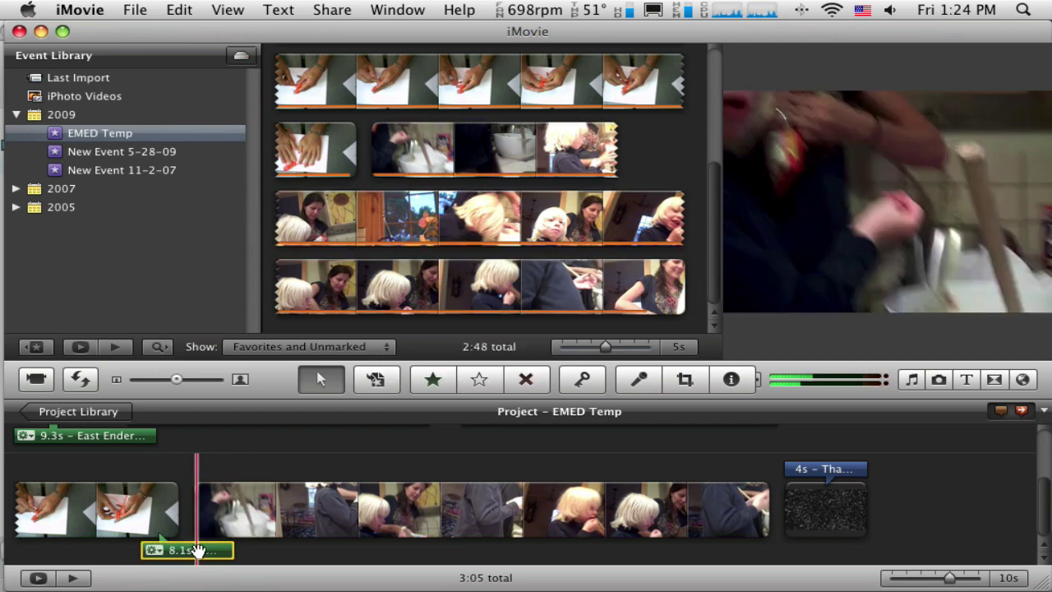
drag(197, 550, 821, 551)
mouse_move(730, 550)
mouse_down()
mouse_move(756, 549)
mouse_move(746, 550)
mouse_up()
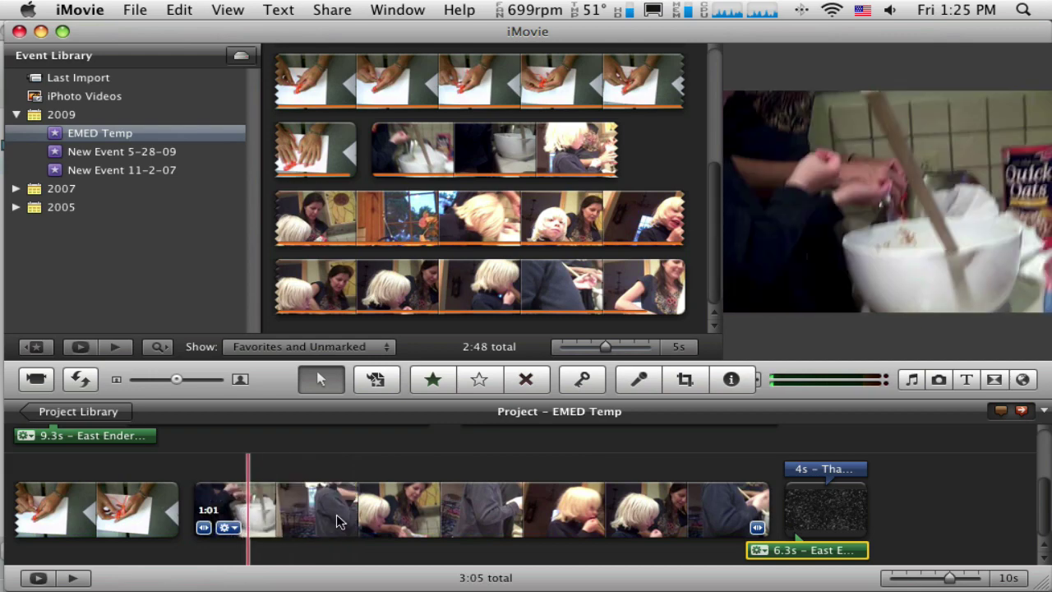
Step: Narrow the kitchen clip's selection to a 7.3s middle stretch and preview it
click(519, 521)
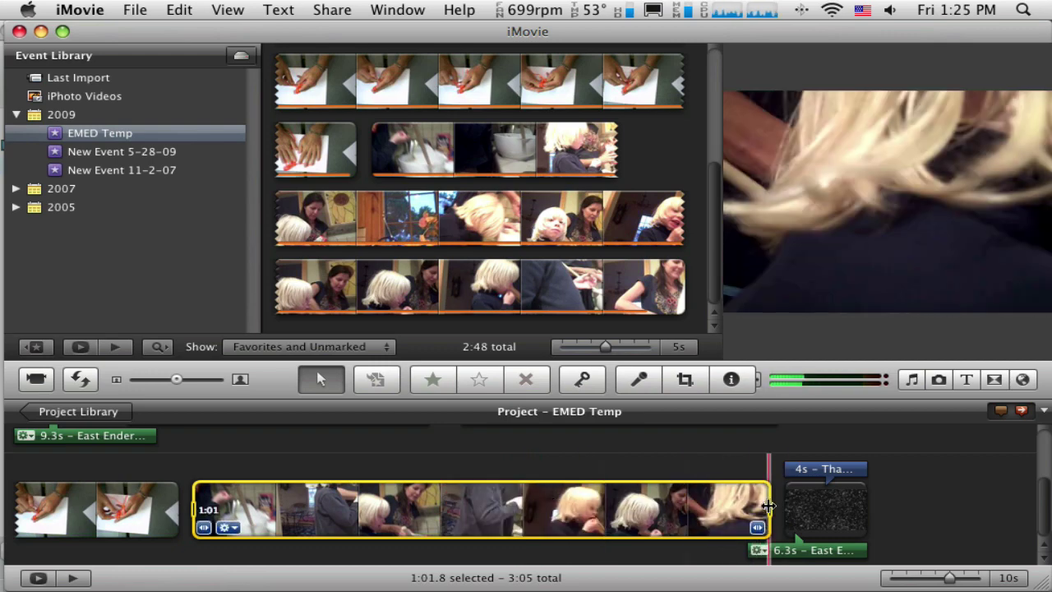
drag(769, 506, 636, 507)
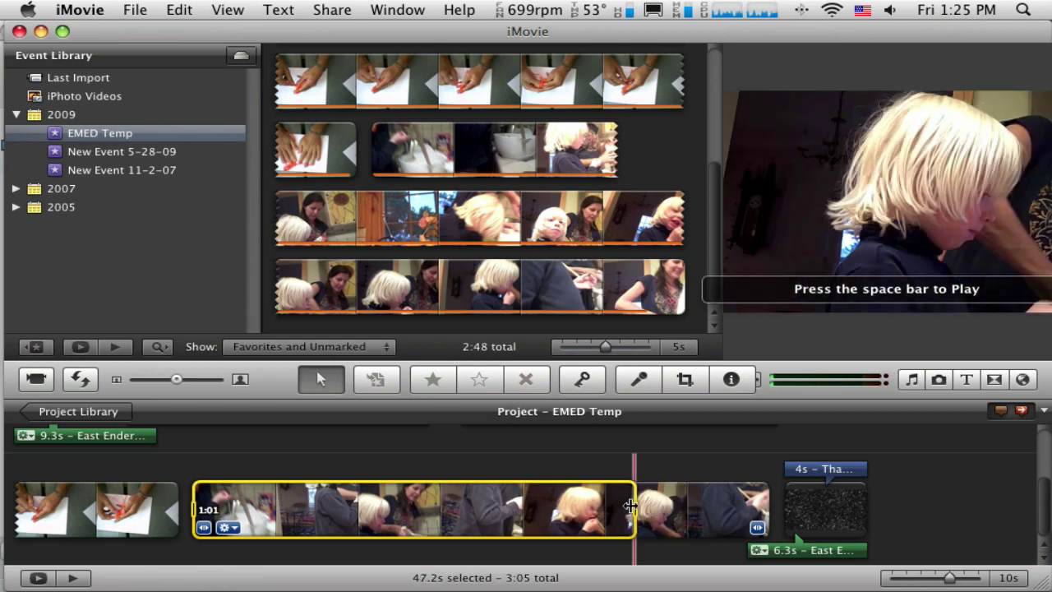
drag(200, 507, 433, 509)
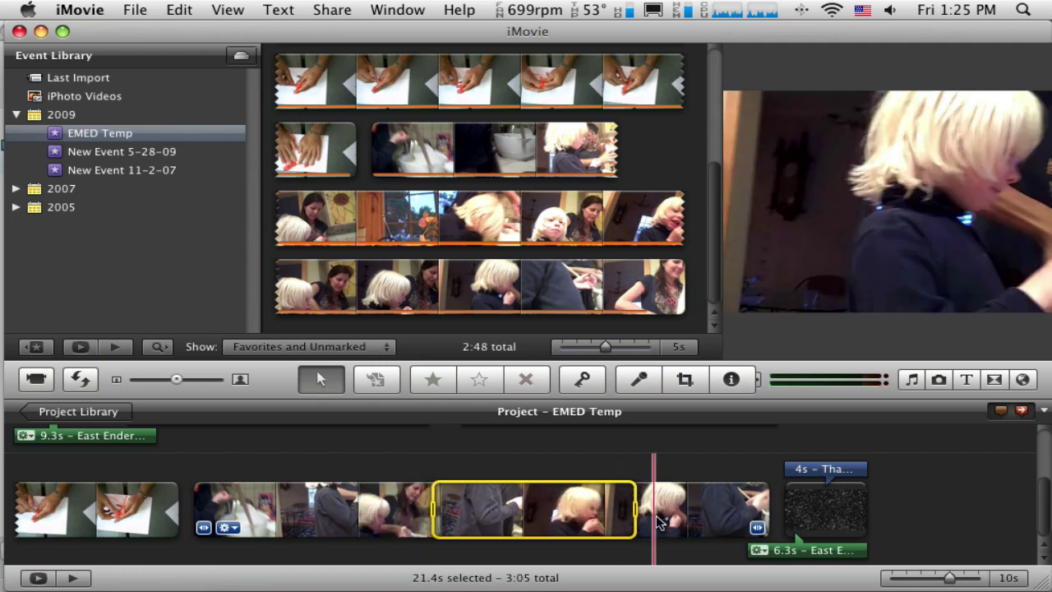
drag(635, 510, 632, 509)
drag(565, 511, 503, 511)
key(space)
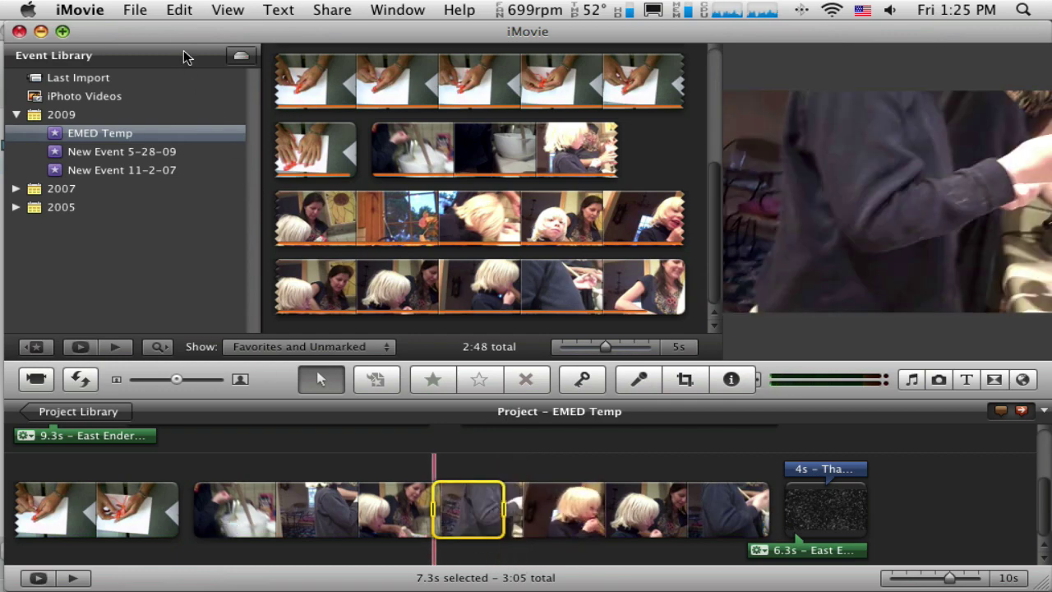
click(178, 11)
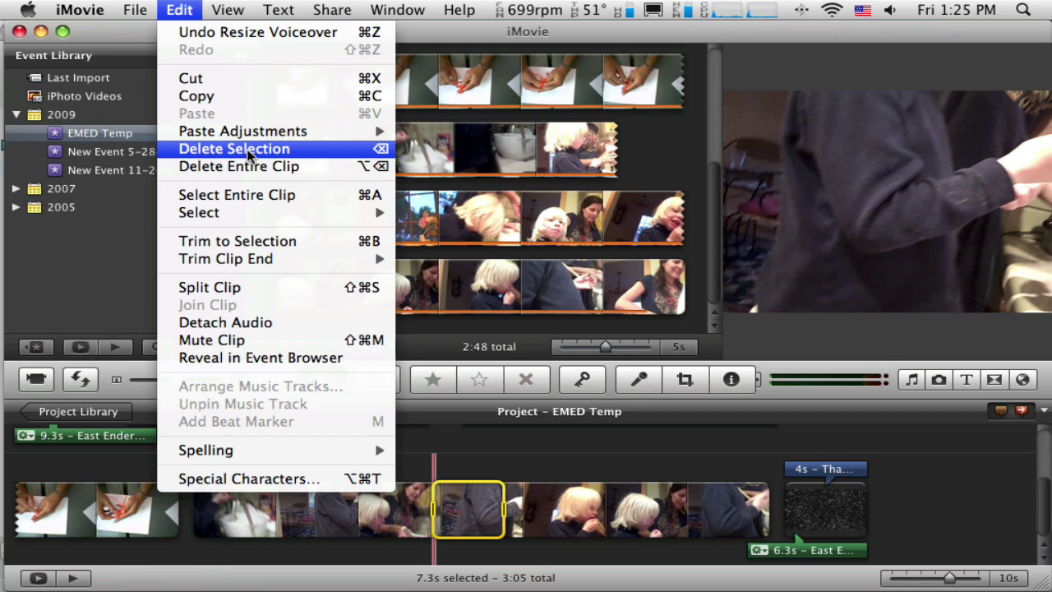
mouse_move(263, 213)
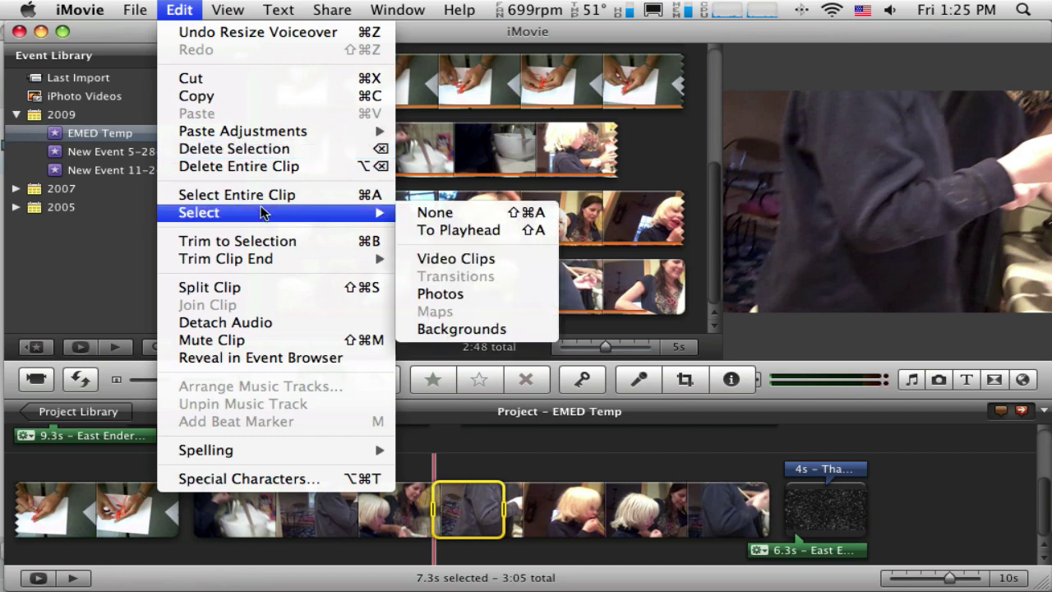
click(850, 448)
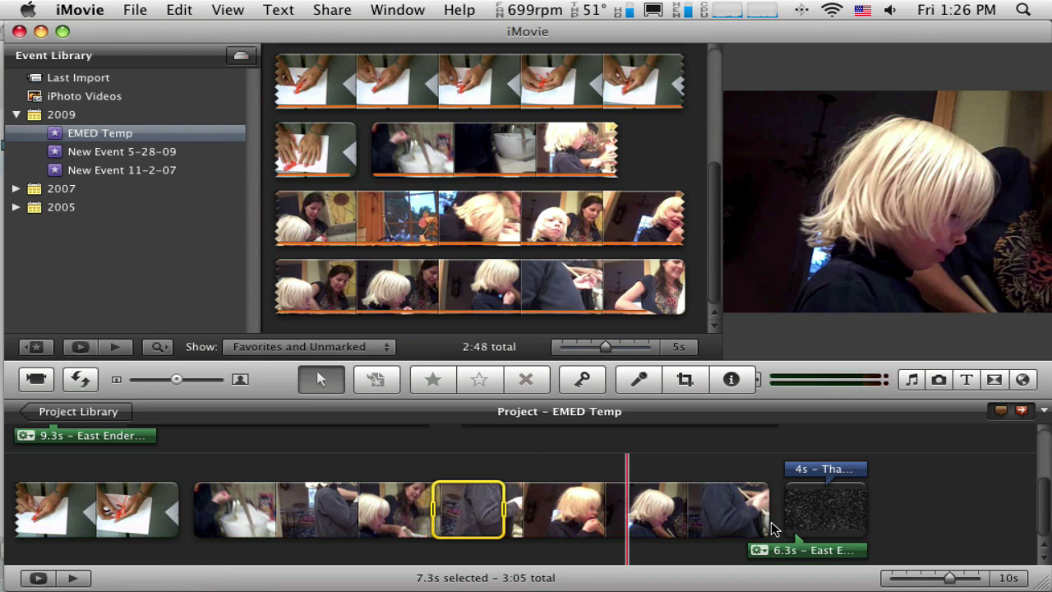
mouse_move(1042, 505)
mouse_down()
mouse_move(1040, 463)
mouse_move(1039, 511)
mouse_up()
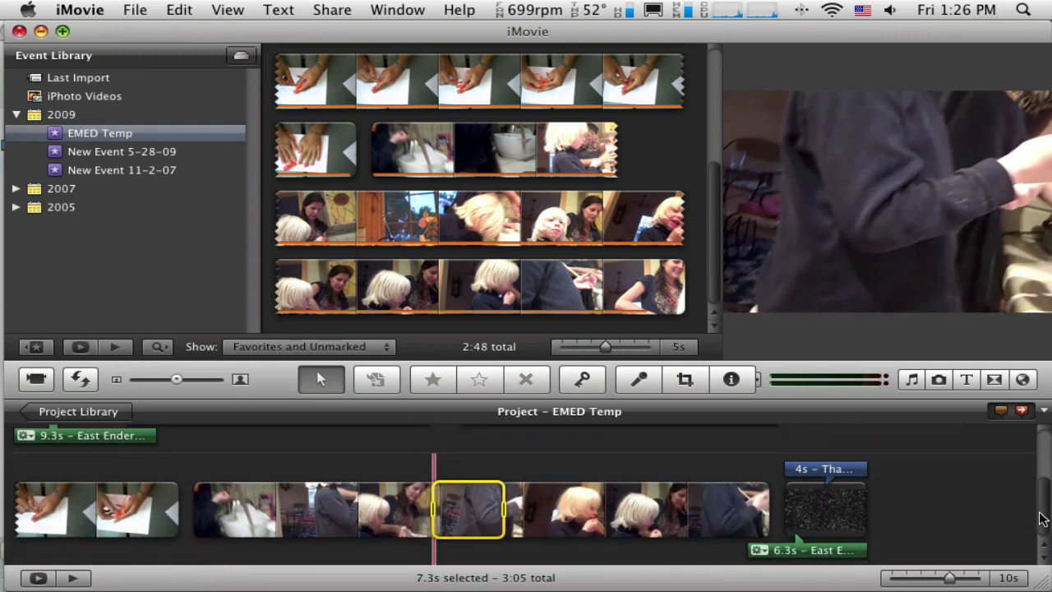